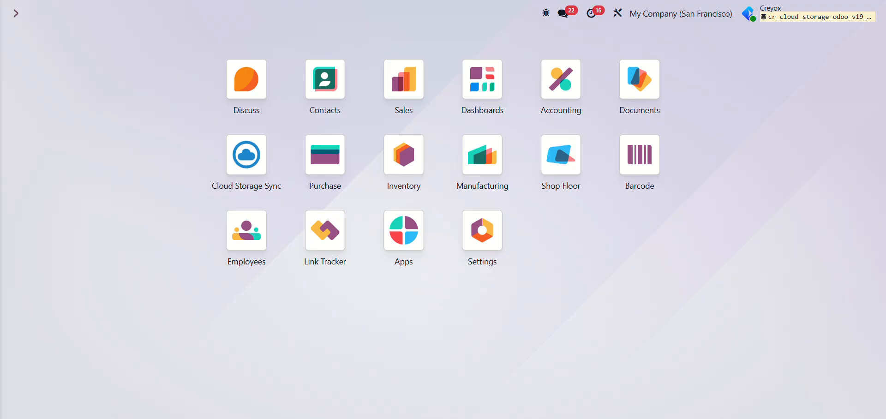
# Step: Open the Odoo Sync aws S3 record from the Cloud Connections in Cloud Storage Sync
pyautogui.click(242, 160)
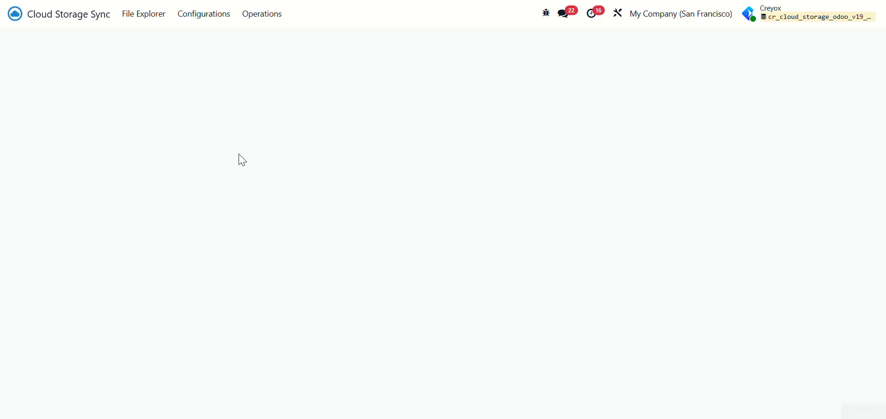
pyautogui.click(216, 23)
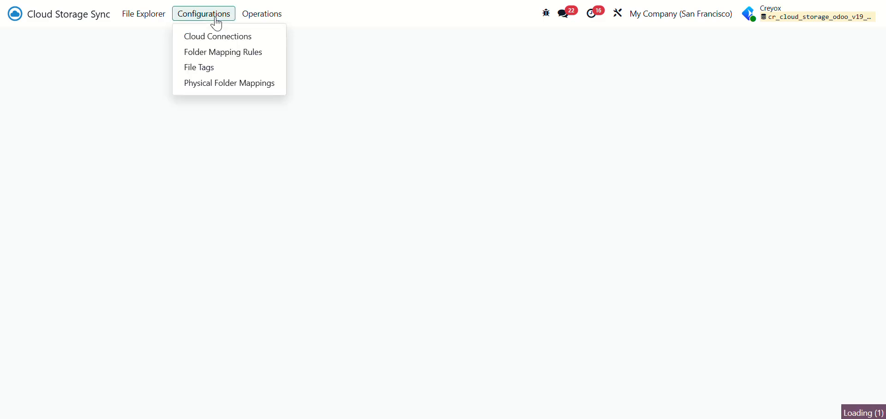
pyautogui.click(226, 37)
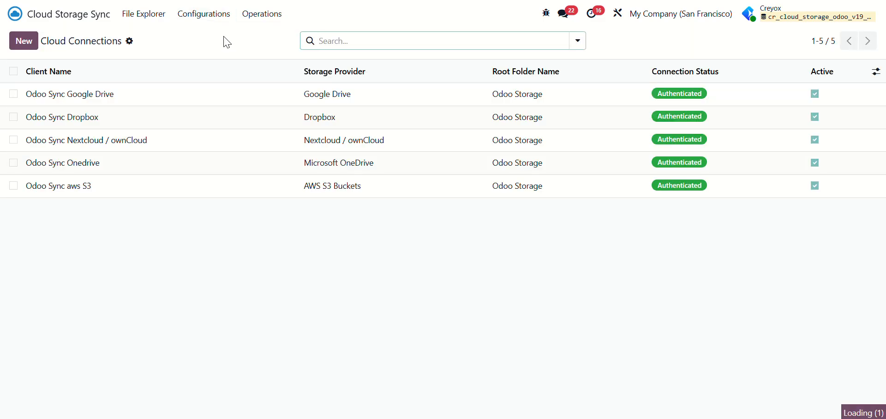
pyautogui.click(179, 191)
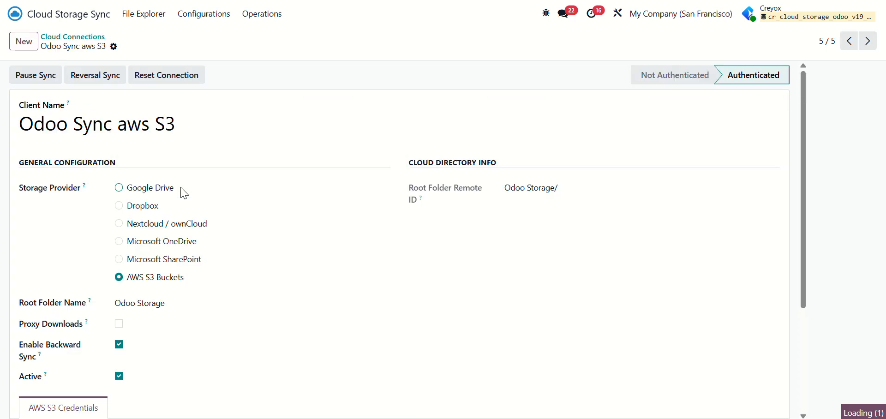
pyautogui.tripleClick(159, 121)
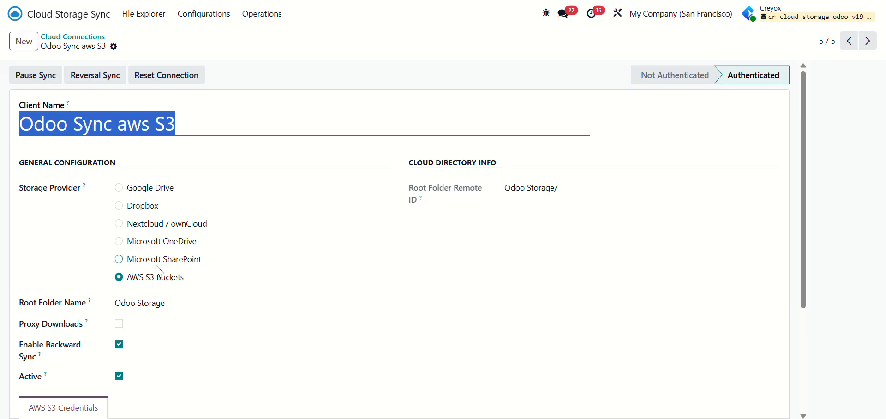
# Step: Set the connection's root folder name to AWS S3
pyautogui.click(170, 308)
pyautogui.press('BackSpace')
pyautogui.press('BackSpace')
pyautogui.press('BackSpace')
pyautogui.press('BackSpace')
pyautogui.press('BackSpace')
pyautogui.press('BackSpace')
pyautogui.press('BackSpace')
pyautogui.press('BackSpace')
pyautogui.press('BackSpace')
pyautogui.press('BackSpace')
pyautogui.press('BackSpace')
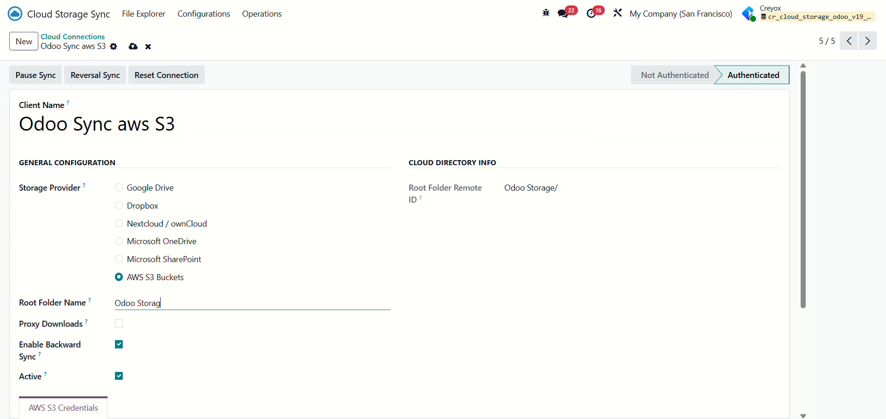
pyautogui.press('BackSpace')
pyautogui.write('Aw')
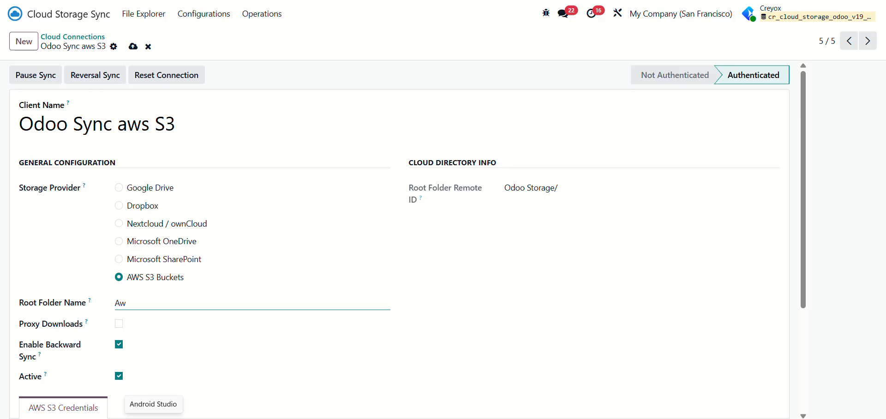
pyautogui.press('BackSpace')
pyautogui.write('WS S#')
pyautogui.press('BackSpace')
pyautogui.write('3')
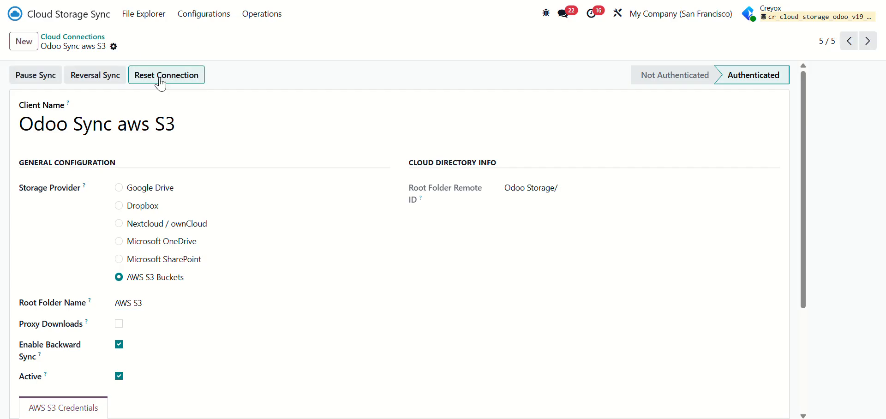
# Step: Reset and re-authenticate the connection, and open the AWS S3/ folder in the my-company-odoo-storage bucket on Amazon S3
pyautogui.click(166, 78)
pyautogui.click(279, 250)
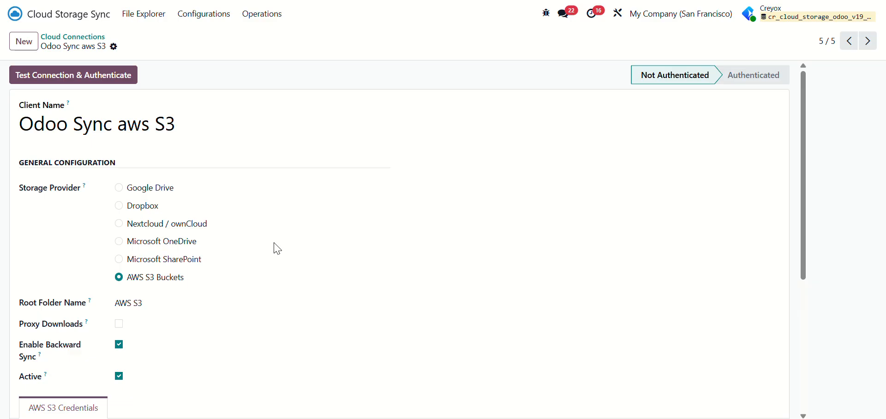
pyautogui.click(72, 82)
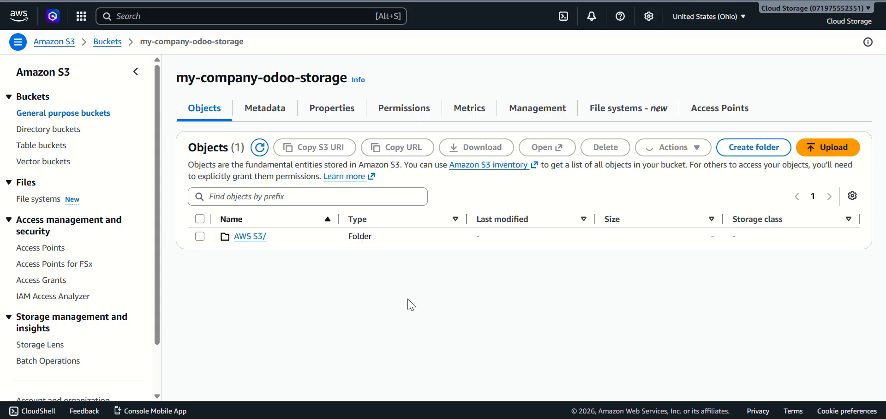
pyautogui.click(255, 240)
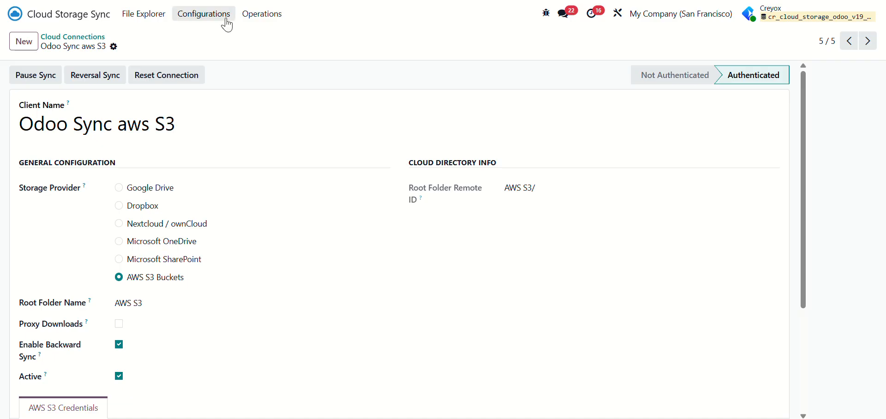
# Step: Back in Odoo, create a new folder mapping rule named Manufacturing model
pyautogui.click(224, 21)
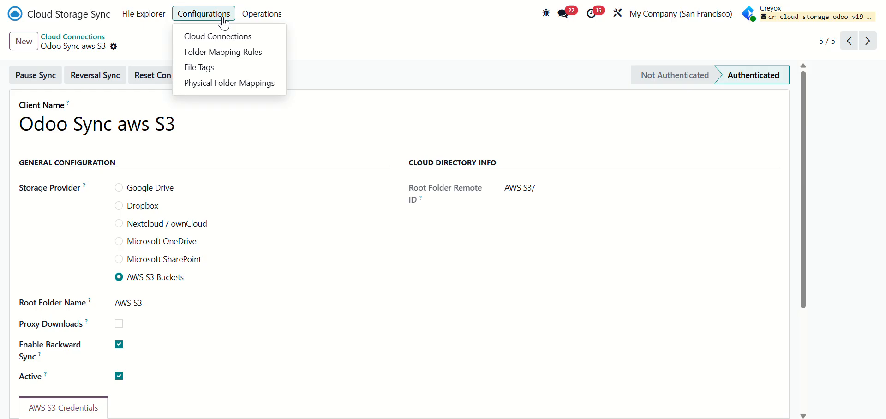
pyautogui.click(233, 55)
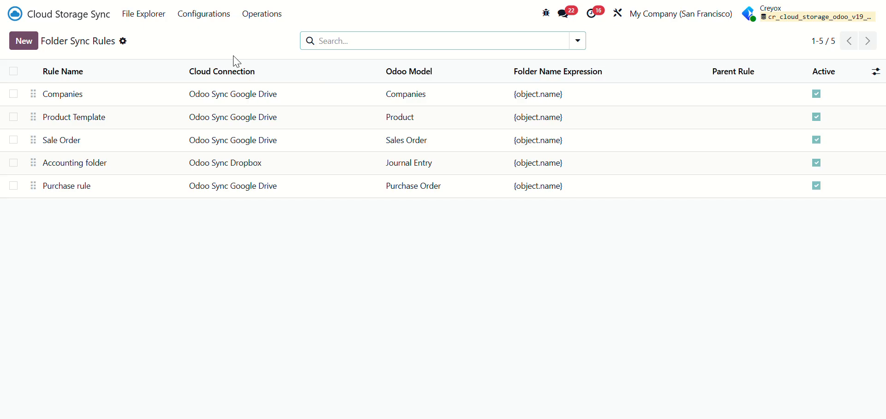
pyautogui.click(24, 42)
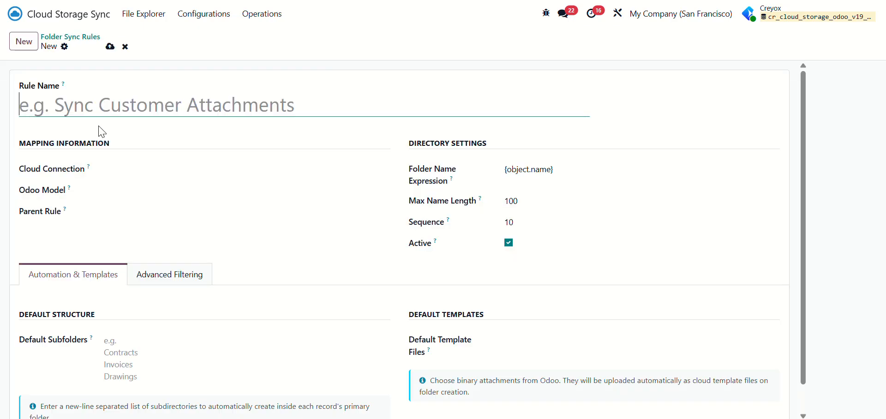
pyautogui.write('Manuf')
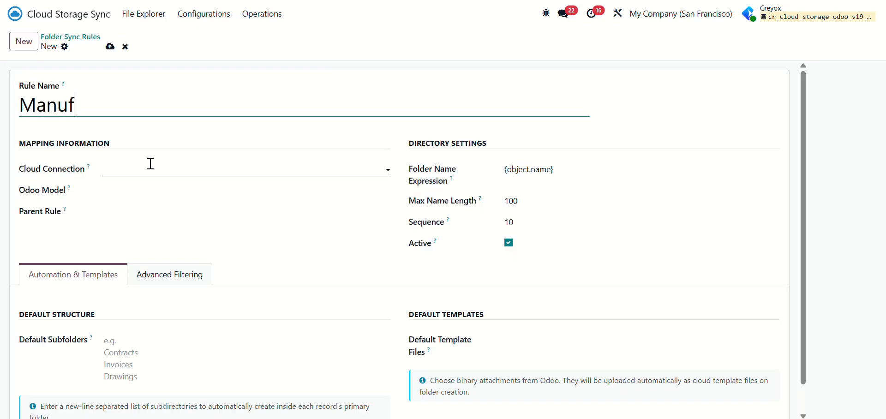
pyautogui.write('acturing mode')
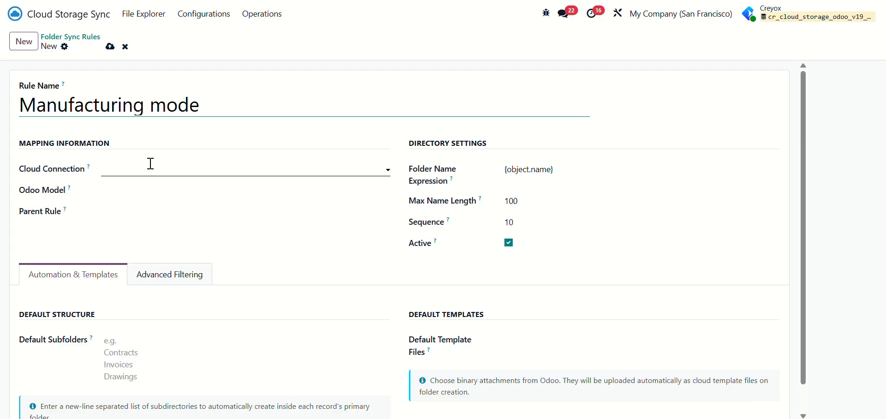
pyautogui.write('l')
# Step: Map the rule to the Odoo Sync aws S3 cloud connection and the Manufacturing Order model
pyautogui.click(151, 164)
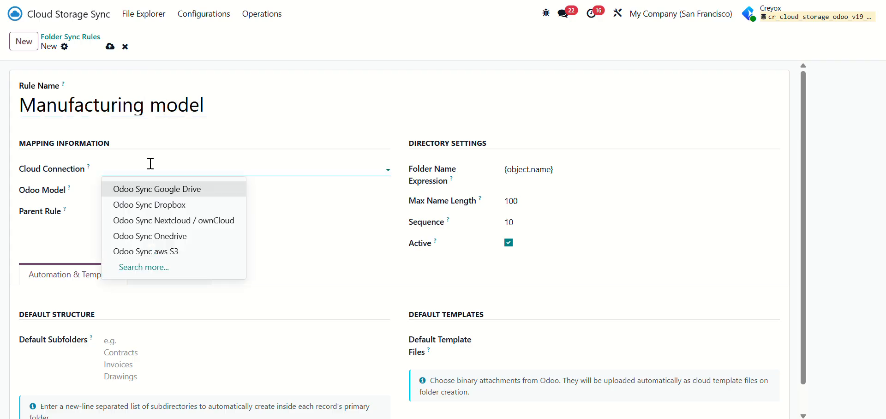
pyautogui.click(145, 252)
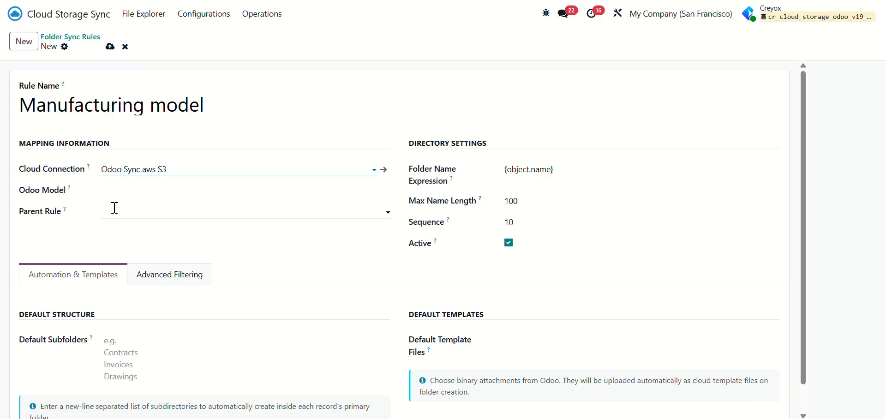
pyautogui.click(132, 192)
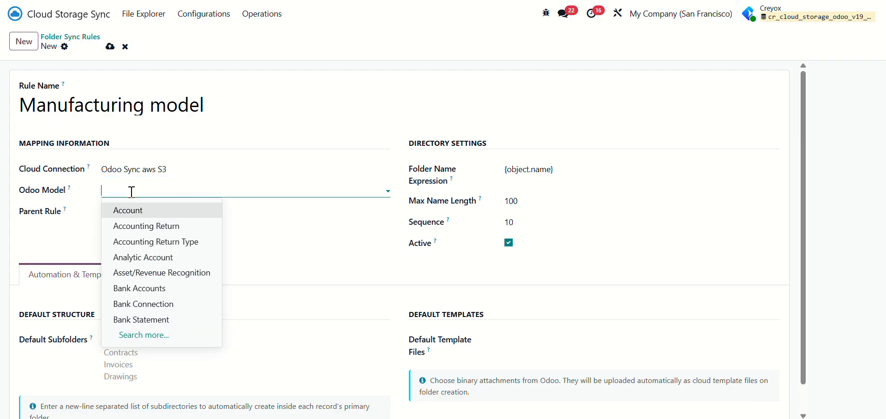
pyautogui.write('manufactur')
pyautogui.click(124, 207)
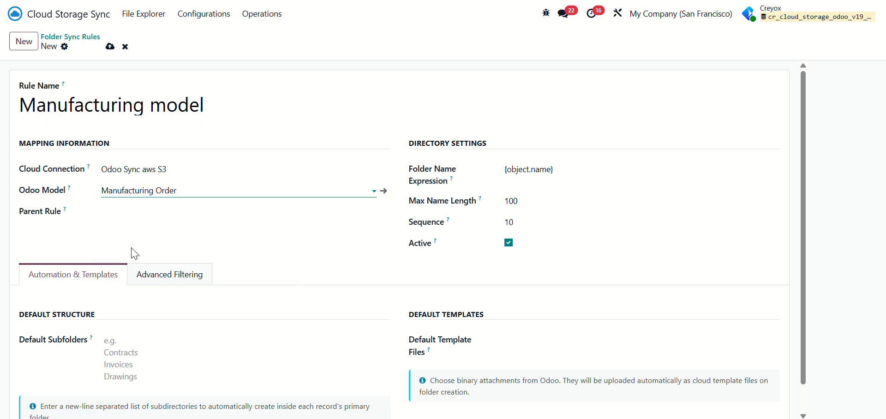
# Step: Set the rule's folder name expression to {object.product_id}
pyautogui.click(574, 170)
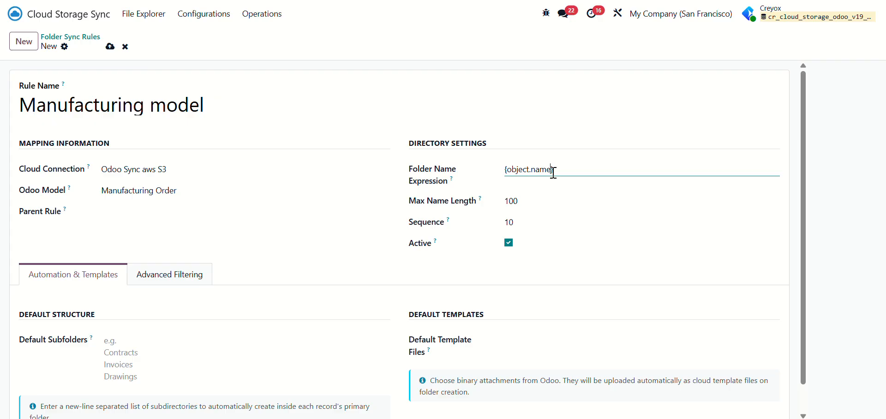
pyautogui.press('BackSpace')
pyautogui.press('BackSpace')
pyautogui.press('BackSpace')
pyautogui.press('BackSpace')
pyautogui.write('product_id')
# Step: Enter Bill of materials as the rule's default subfolder
pyautogui.click(154, 348)
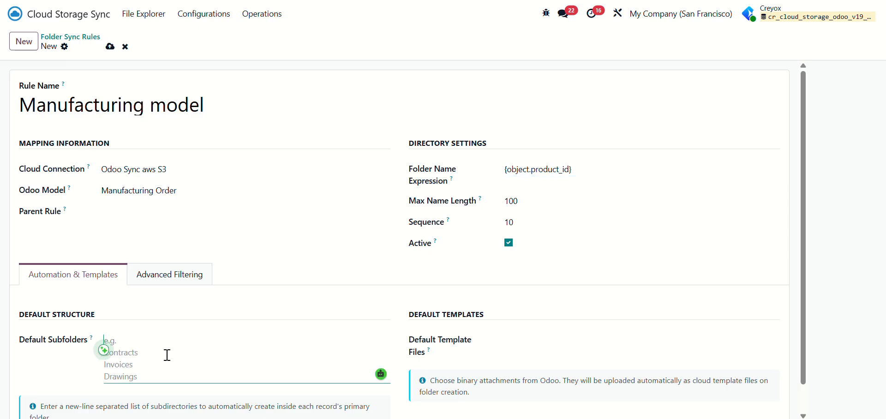
pyautogui.write('Bill of mat')
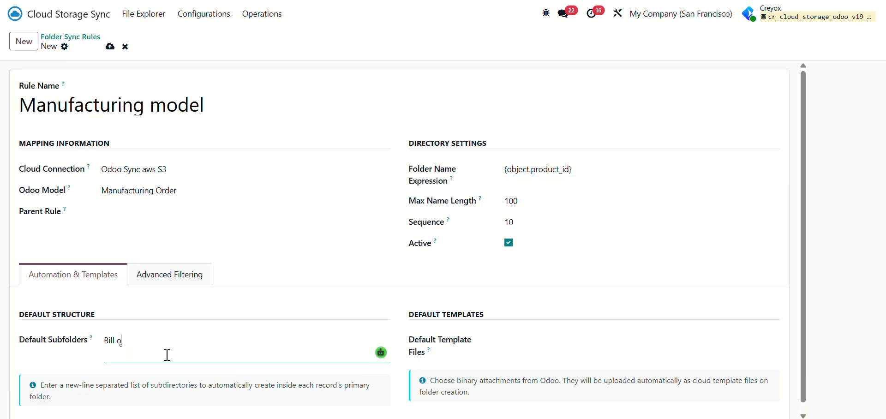
pyautogui.write('eials')
pyautogui.press('BackSpace')
pyautogui.press('BackSpace')
pyautogui.press('BackSpace')
pyautogui.press('BackSpace')
pyautogui.write('rials')
pyautogui.click(572, 344)
pyautogui.click(564, 323)
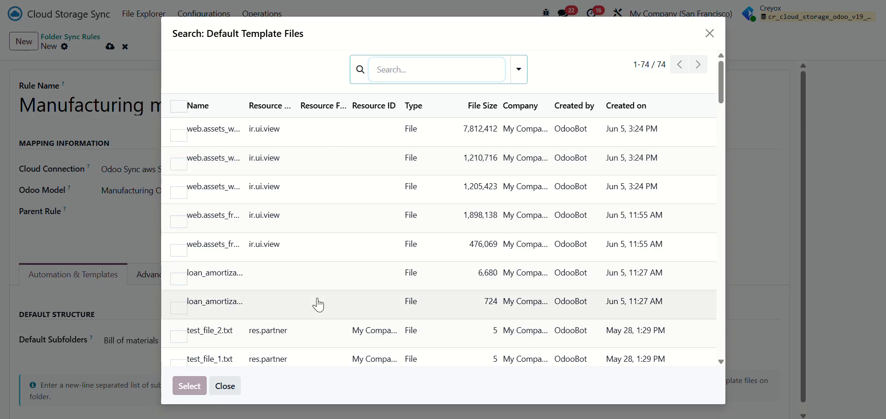
pyautogui.scroll(-5, 318, 305)
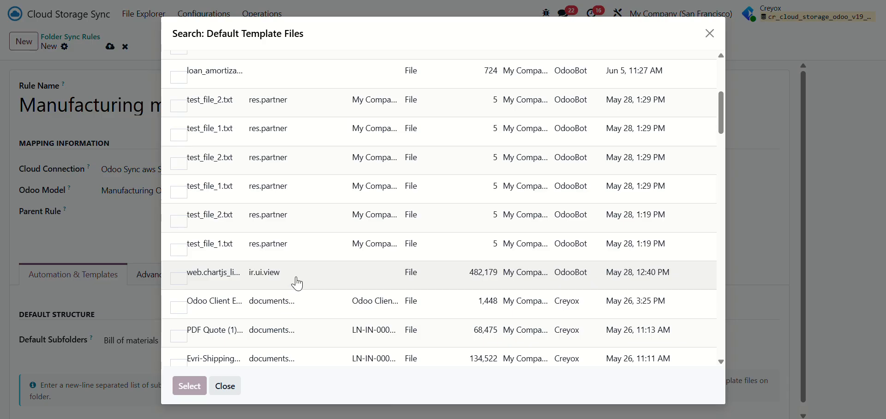
pyautogui.click(296, 283)
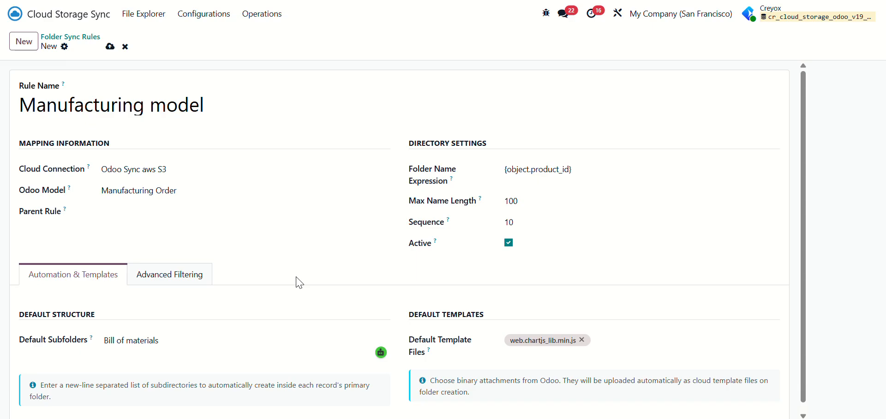
pyautogui.click(582, 341)
# Step: Add test_file_2.txt as the rule's default template file and save the rule
pyautogui.click(583, 341)
pyautogui.click(550, 307)
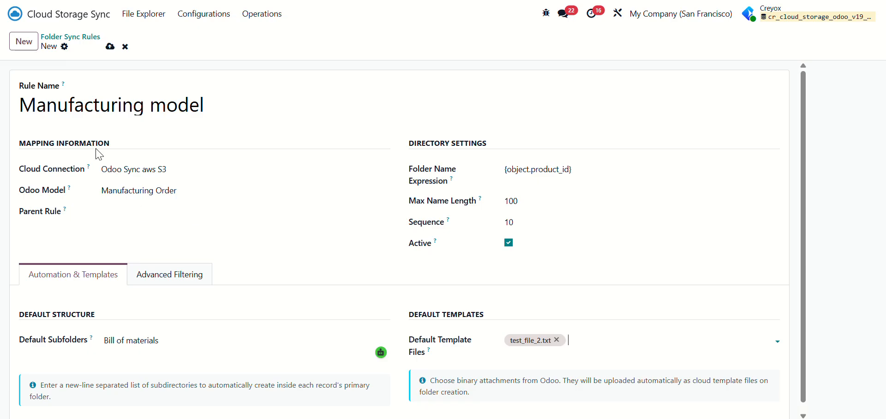
pyautogui.click(108, 48)
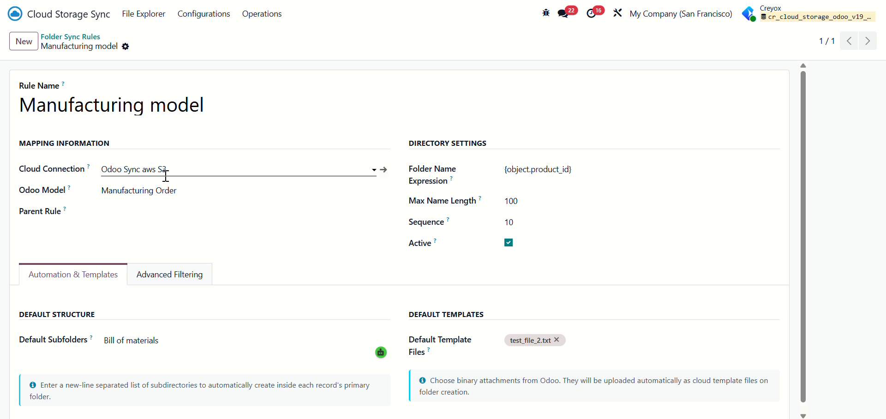
# Step: Open manufacturing order WH/MO/00001 in the Manufacturing app and examine its cloud documents
pyautogui.scroll(-1, 254, 223)
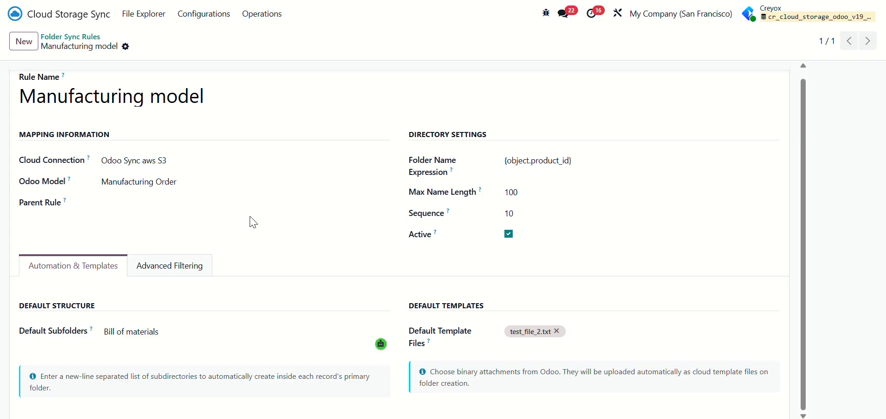
pyautogui.click(64, 18)
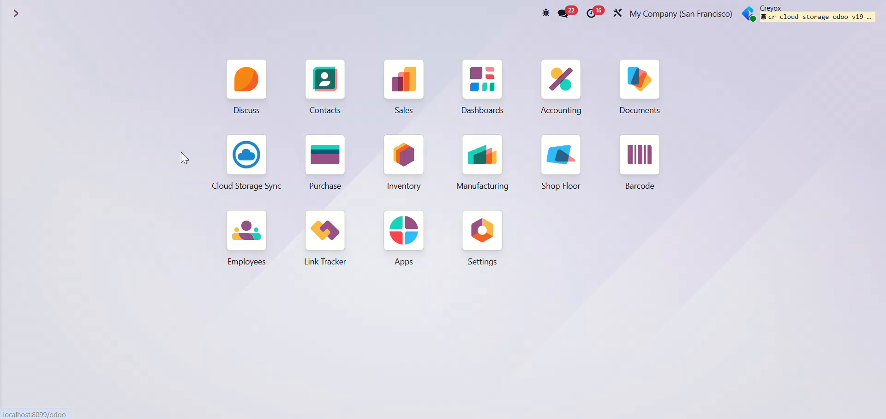
pyautogui.click(494, 148)
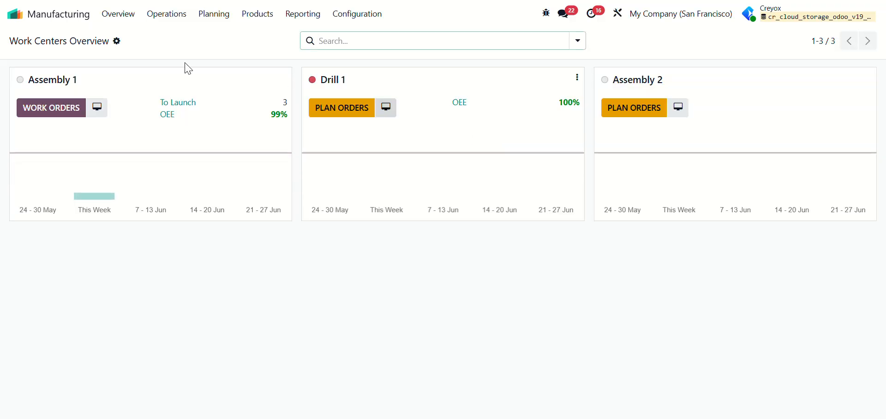
pyautogui.click(170, 19)
pyautogui.click(177, 36)
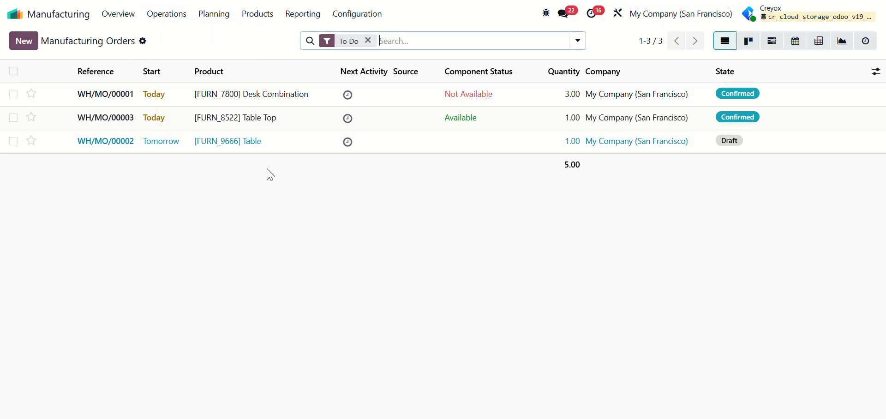
pyautogui.click(328, 101)
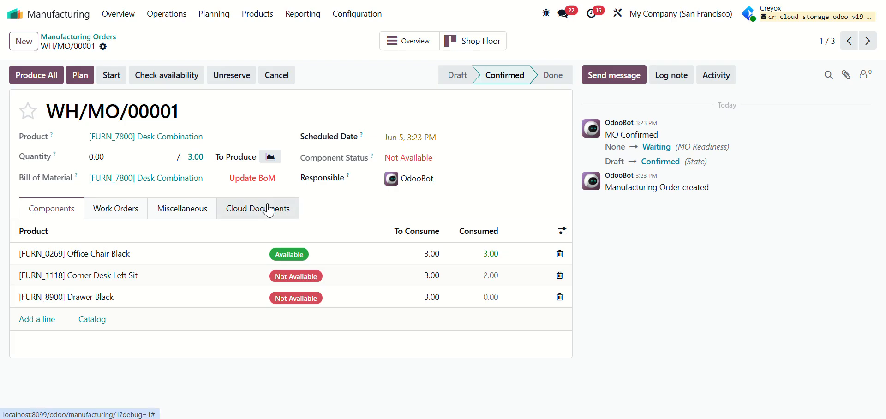
pyautogui.click(258, 214)
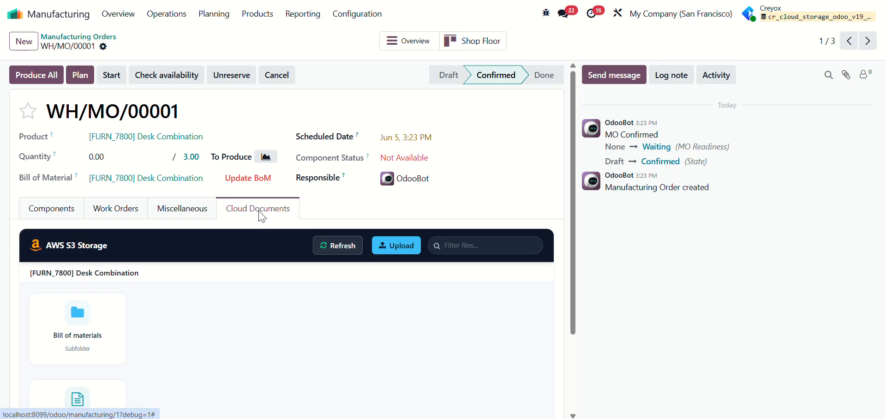
pyautogui.scroll(-2, 234, 313)
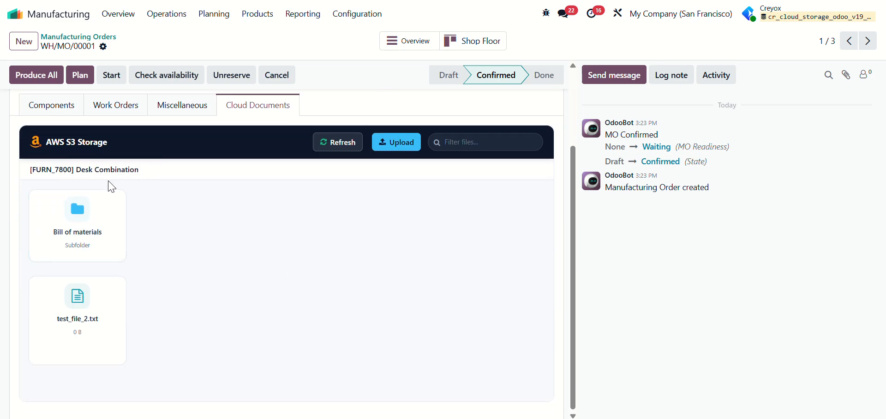
# Step: Upload CREYOX icon png.png from the Downloads folder to manufacturing order WH/MO/00001's AWS S3 cloud documents
pyautogui.scroll(2, 112, 186)
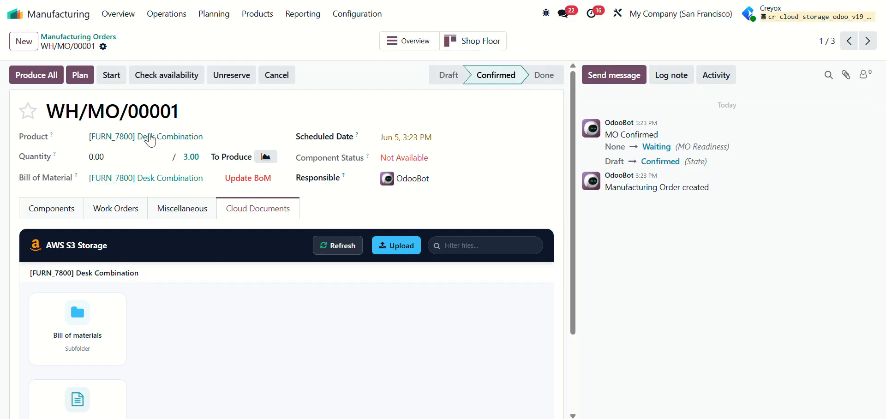
pyautogui.moveTo(54, 144)
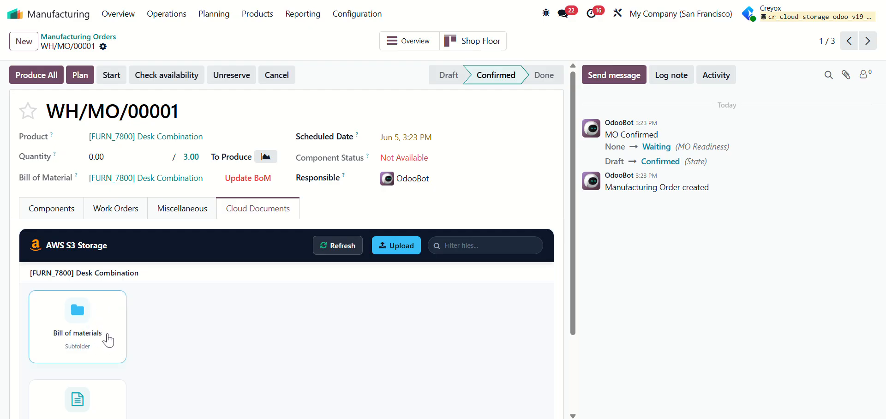
pyautogui.scroll(-1, 108, 340)
pyautogui.moveTo(89, 352)
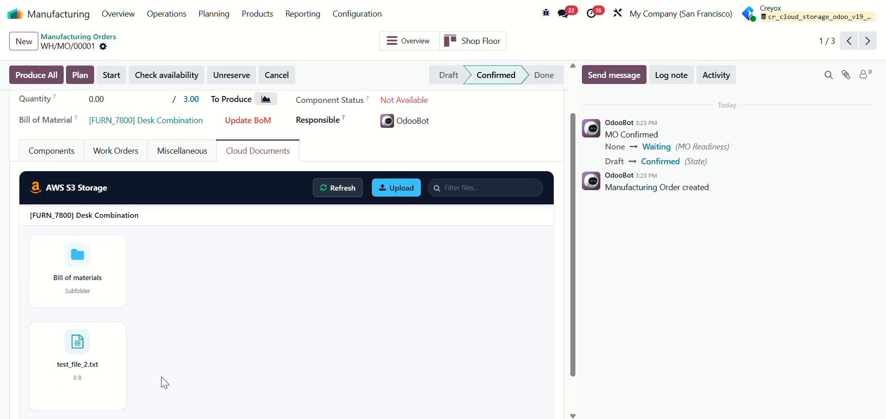
pyautogui.click(409, 192)
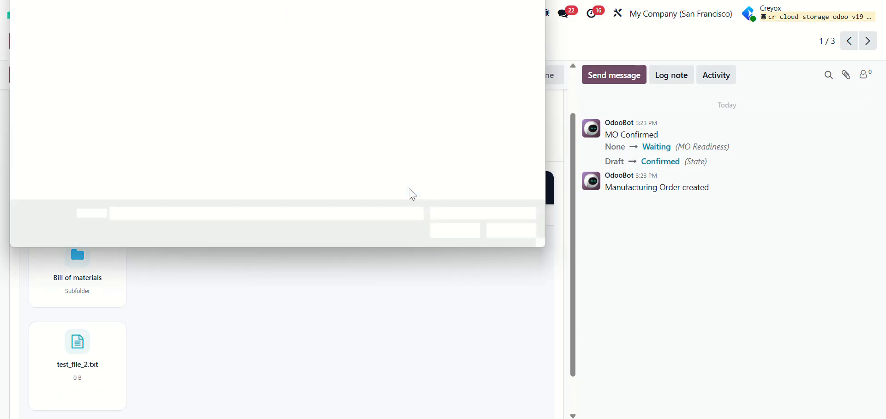
pyautogui.click(62, 153)
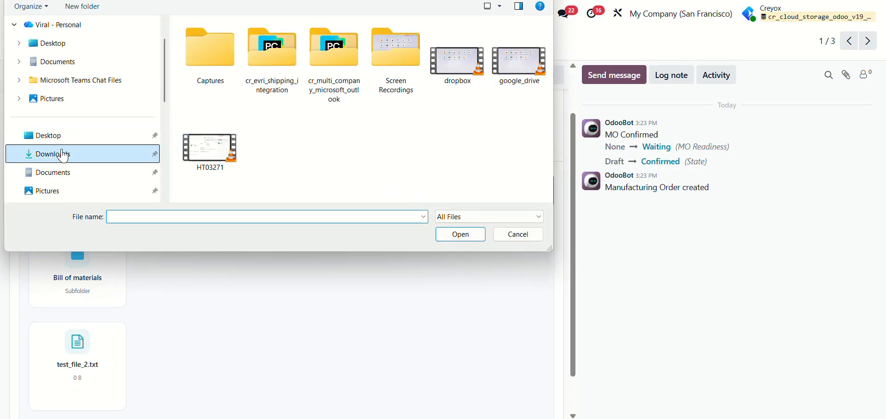
pyautogui.doubleClick(263, 74)
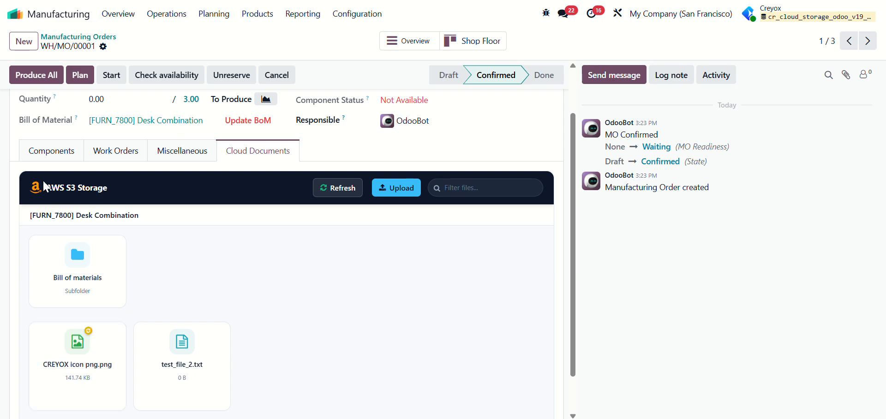
# Step: In the Cloud Storage Sync queue, force-sync the pending image_1920 upload of product.template record 55 and return to the queue
pyautogui.click(16, 14)
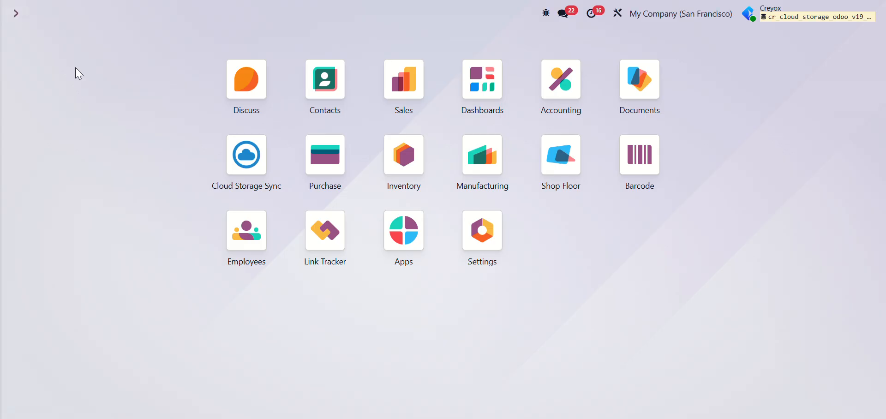
pyautogui.click(252, 164)
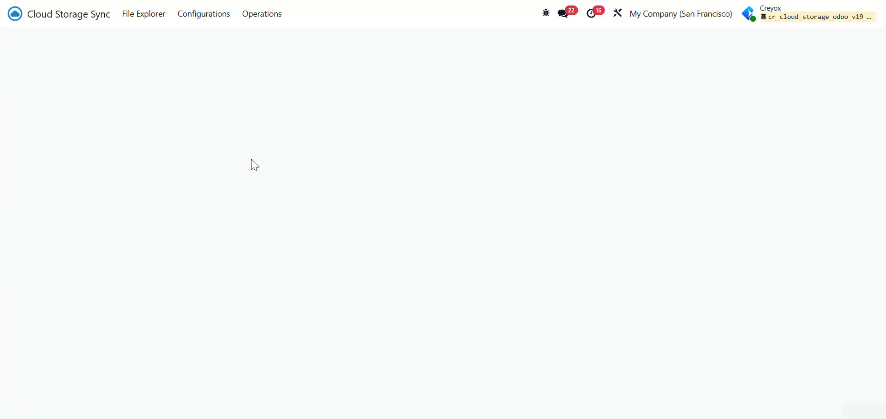
pyautogui.click(270, 19)
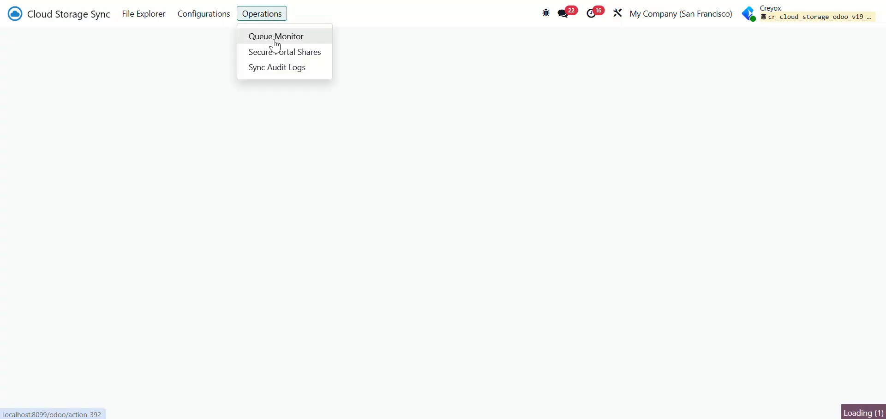
pyautogui.click(276, 37)
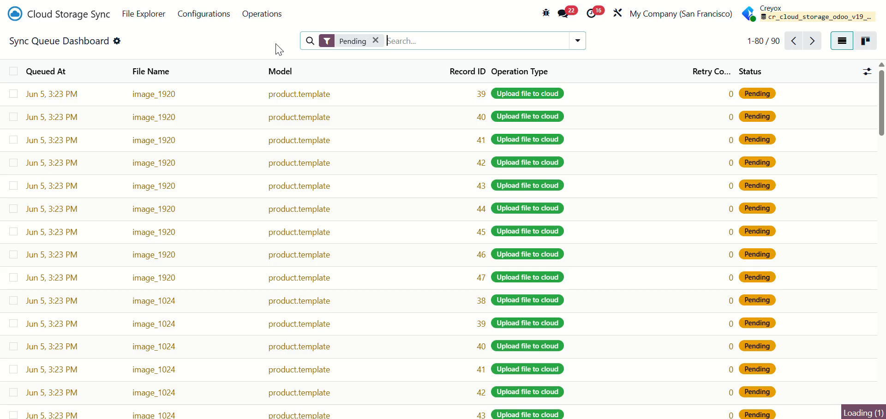
pyautogui.scroll(-15, 282, 87)
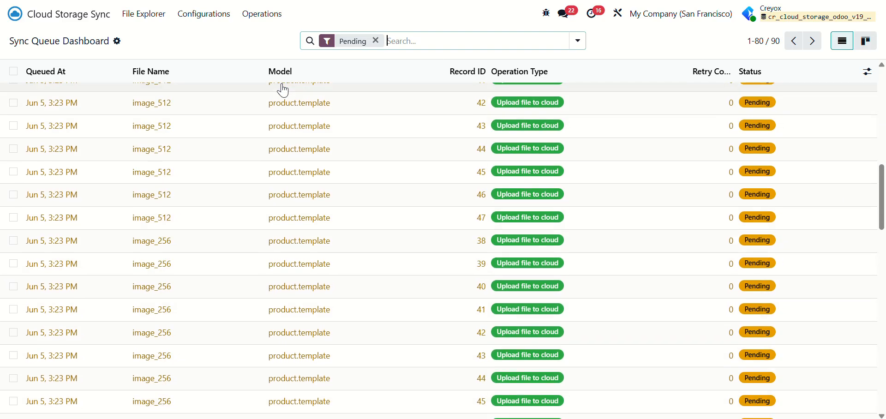
pyautogui.scroll(-10, 281, 89)
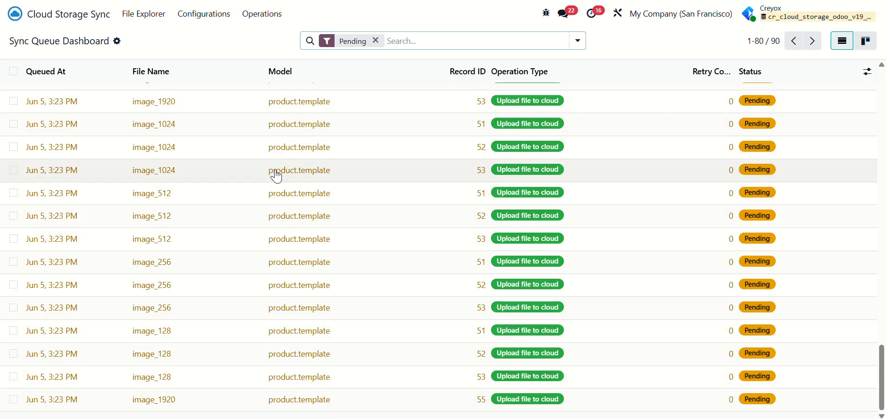
pyautogui.scroll(1, 349, 282)
pyautogui.scroll(20, 349, 282)
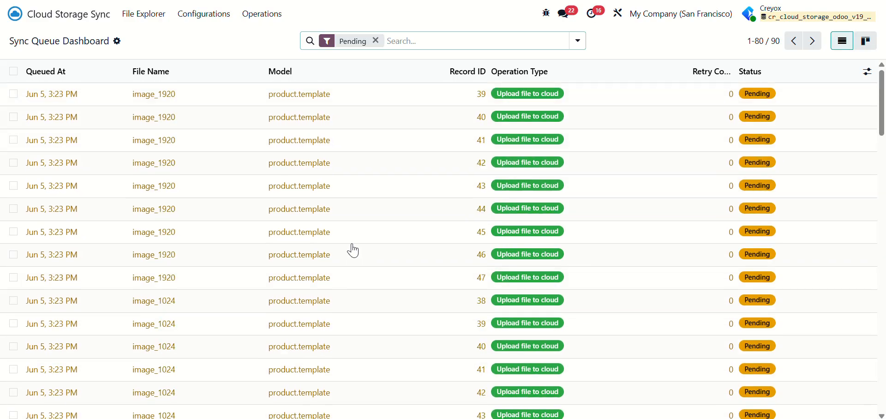
pyautogui.scroll(-20, 353, 251)
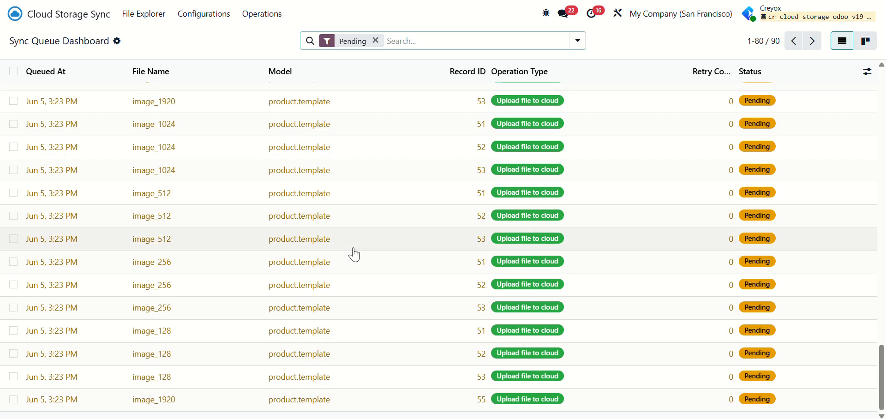
pyautogui.click(400, 406)
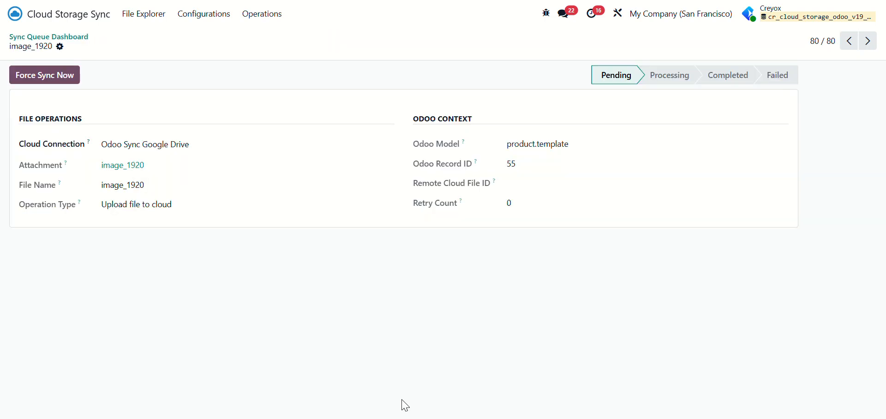
pyautogui.click(56, 75)
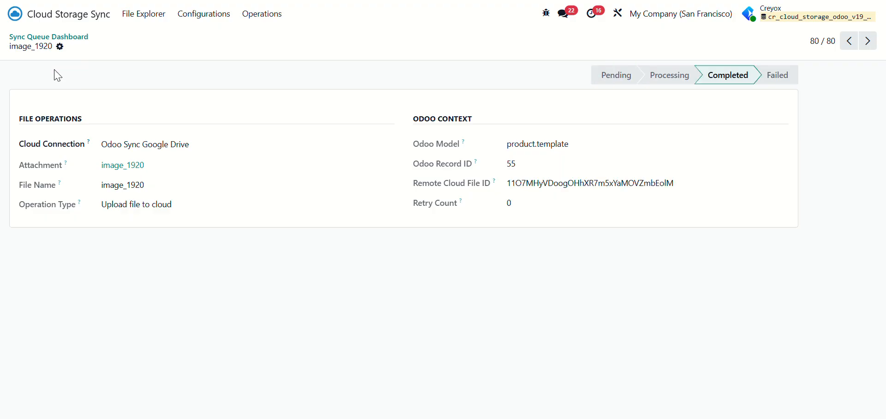
pyautogui.click(86, 37)
pyautogui.scroll(15, 247, 269)
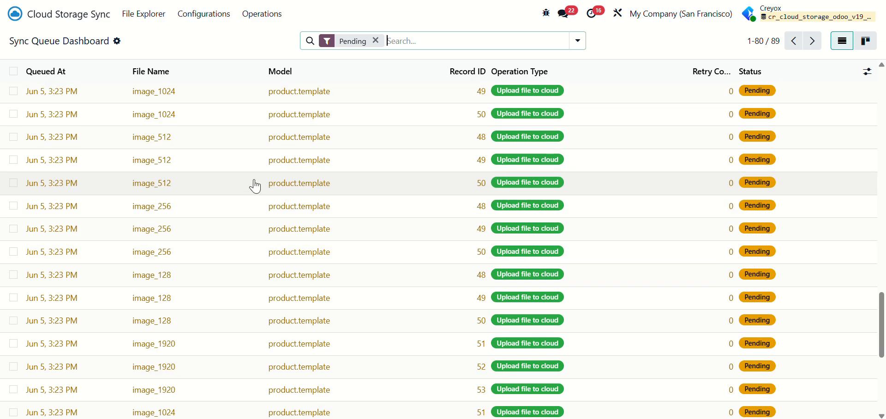
pyautogui.click(13, 72)
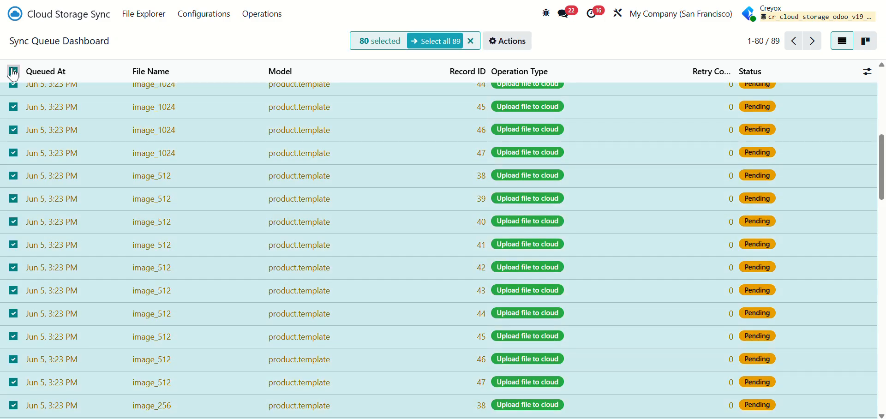
pyautogui.click(13, 72)
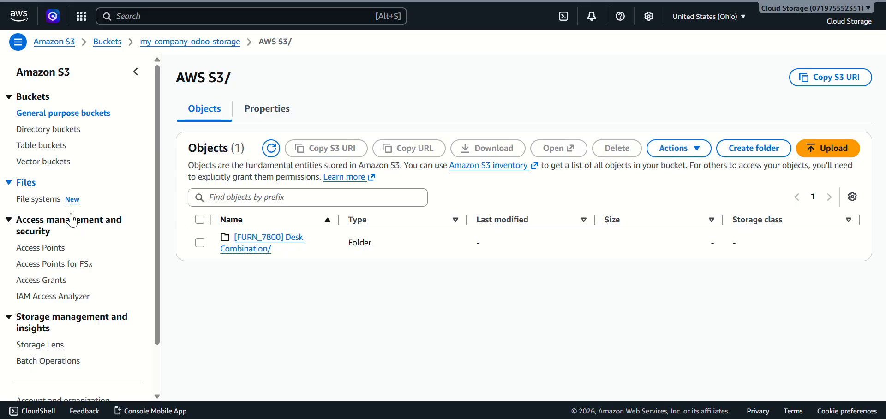
# Step: Open the [FURN_7800] Desk Combination folder in the Amazon S3 console, and recheck WH/MO/00001's cloud documents in Odoo Manufacturing
pyautogui.click(257, 238)
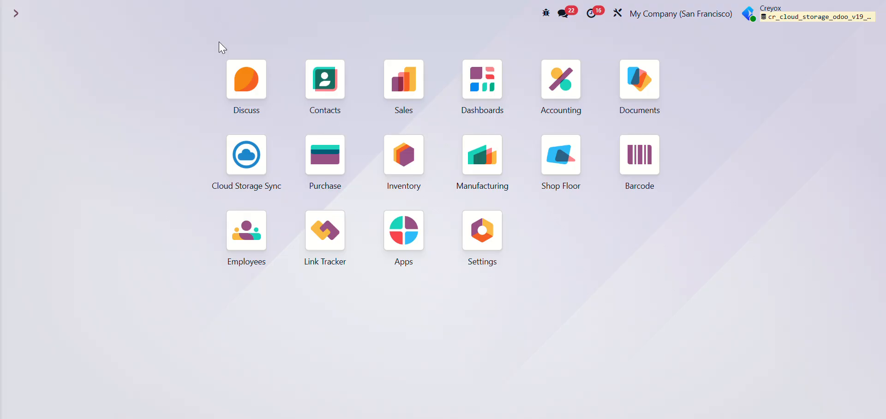
pyautogui.click(246, 157)
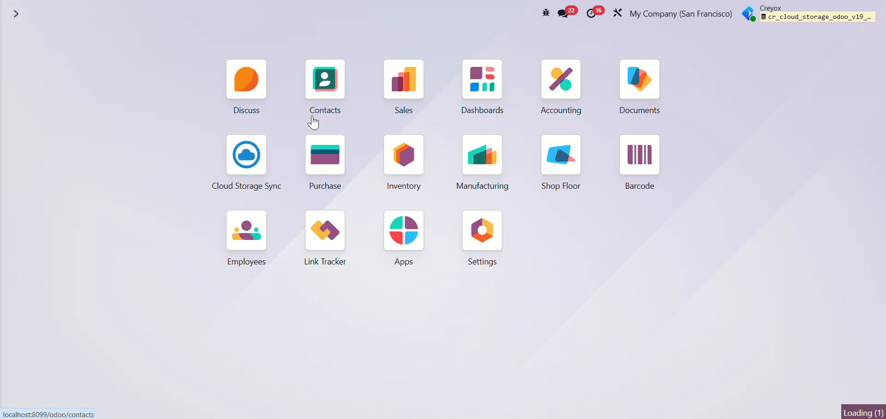
pyautogui.click(481, 154)
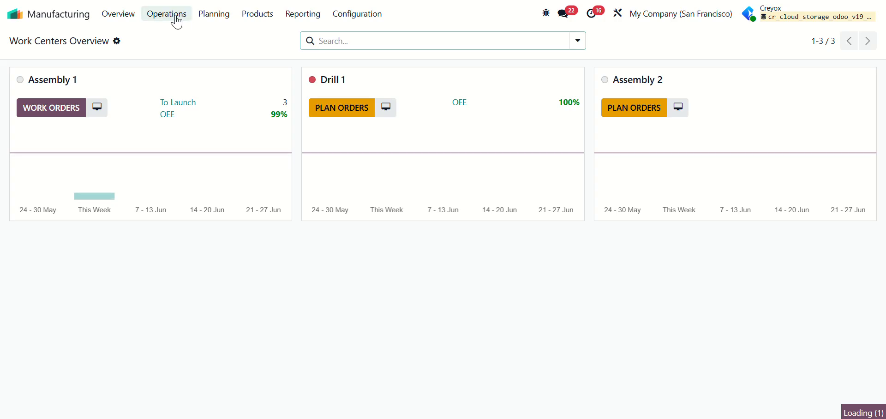
pyautogui.click(170, 15)
pyautogui.click(188, 34)
pyautogui.click(239, 98)
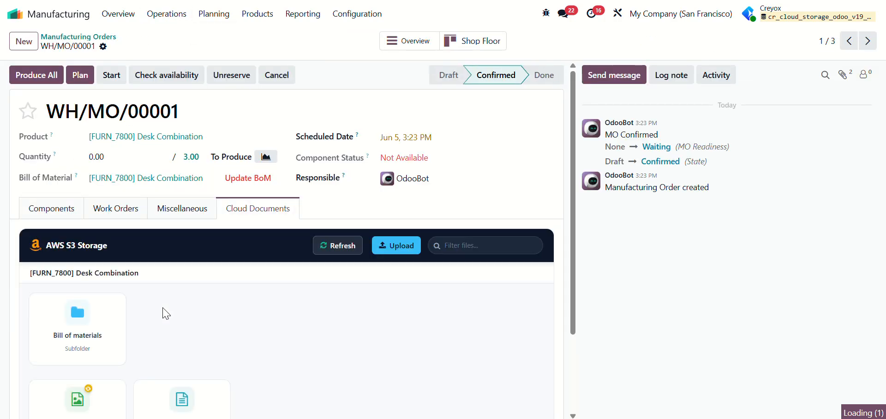
pyautogui.scroll(-1, 78, 358)
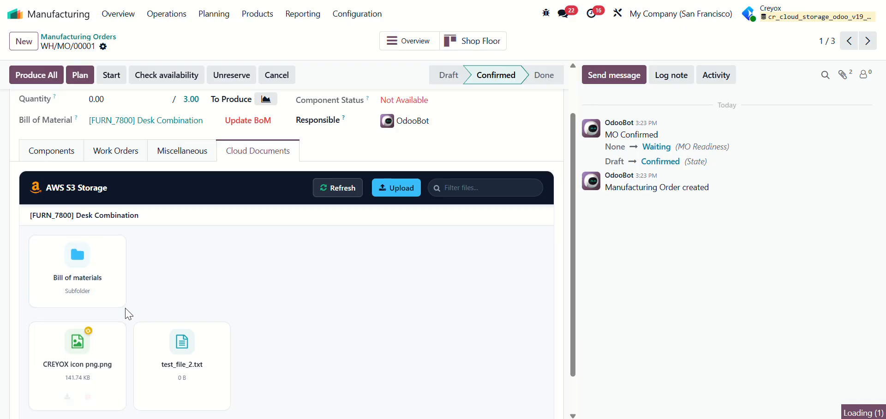
pyautogui.scroll(1, 124, 311)
# Step: Find the pending CREYOX icon png.png upload in the Cloud Storage Sync queue and force-sync it
pyautogui.click(15, 14)
pyautogui.click(247, 154)
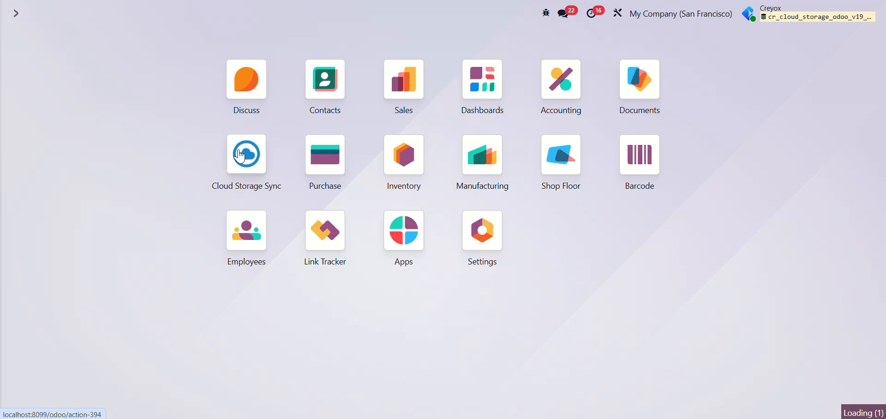
pyautogui.click(268, 22)
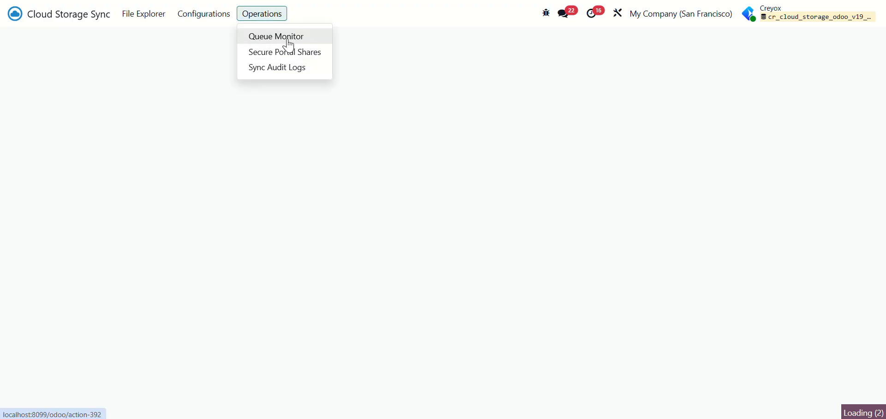
pyautogui.click(285, 38)
pyautogui.scroll(-20, 562, 253)
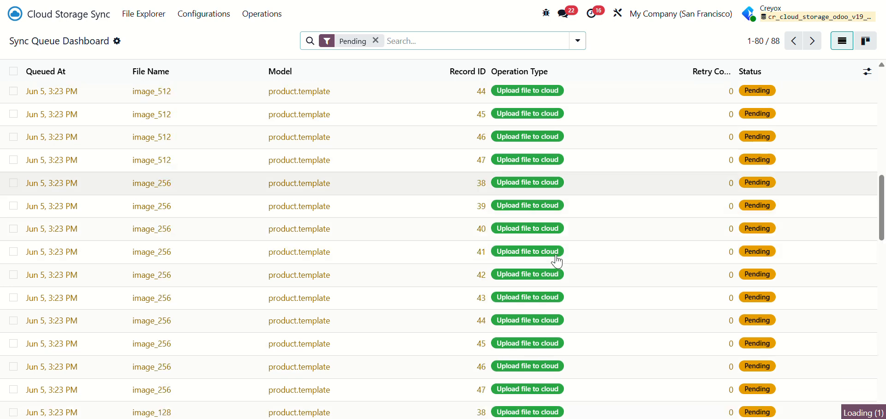
pyautogui.scroll(8, 551, 261)
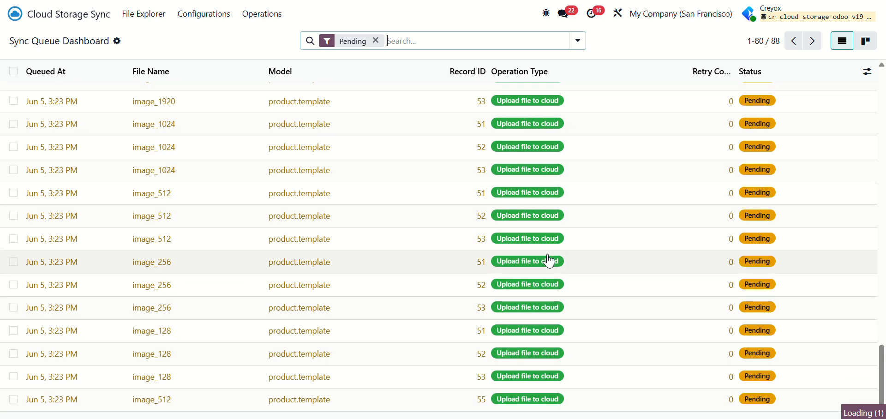
pyautogui.click(814, 41)
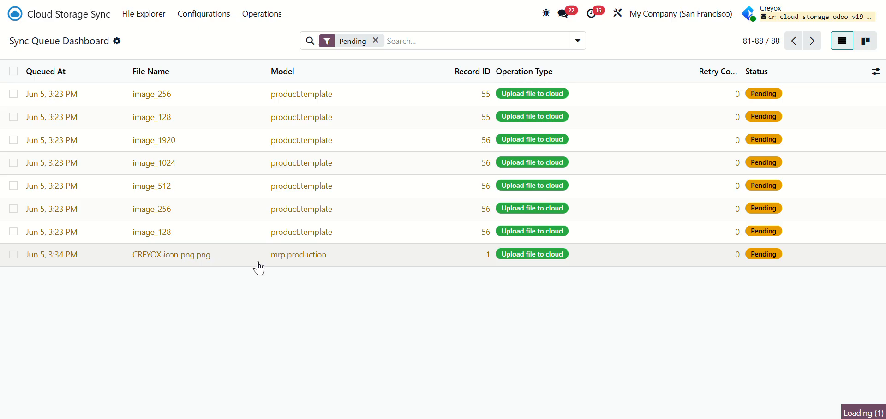
pyautogui.click(218, 261)
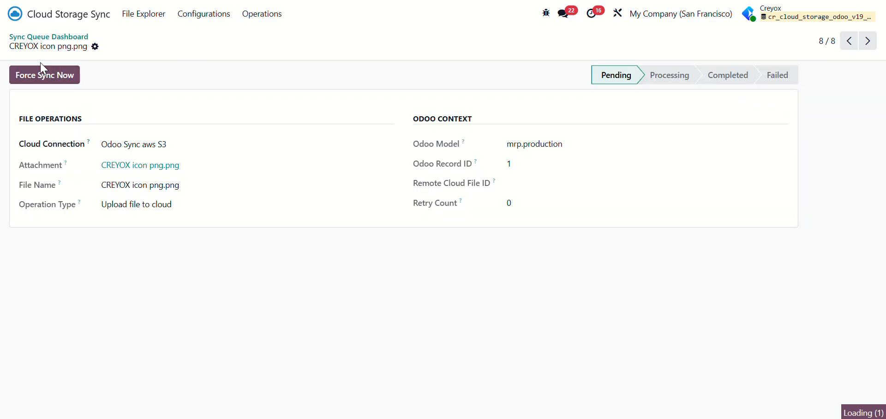
pyautogui.click(52, 81)
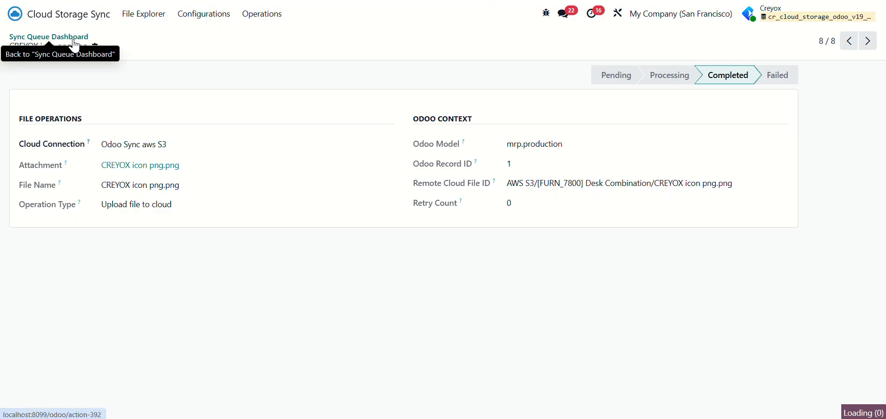
# Step: Switch to the Amazon S3 console, refresh the [FURN_7800] Desk Combination folder to check for the uploaded image, and return to Odoo
pyautogui.click(262, 14)
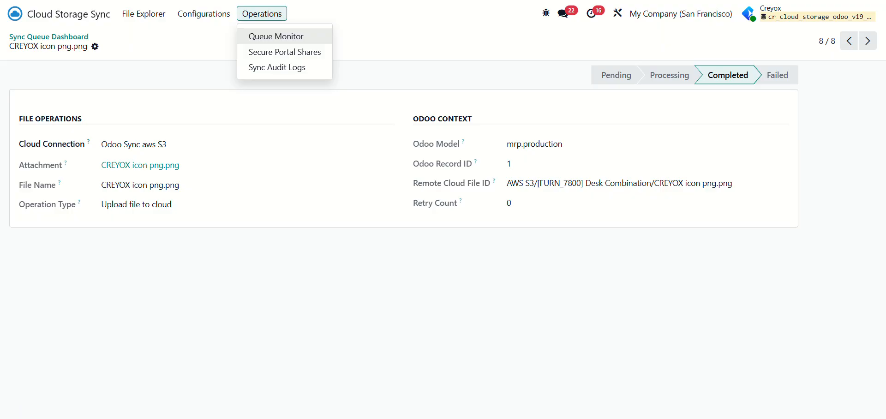
pyautogui.click(173, 1)
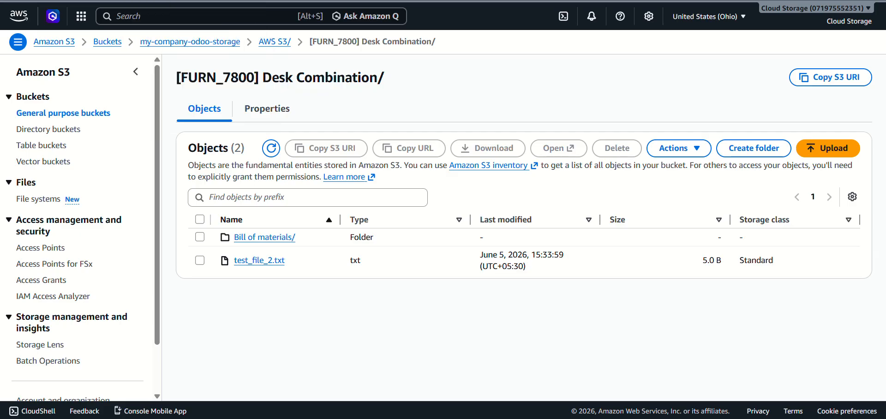
pyautogui.press('F5')
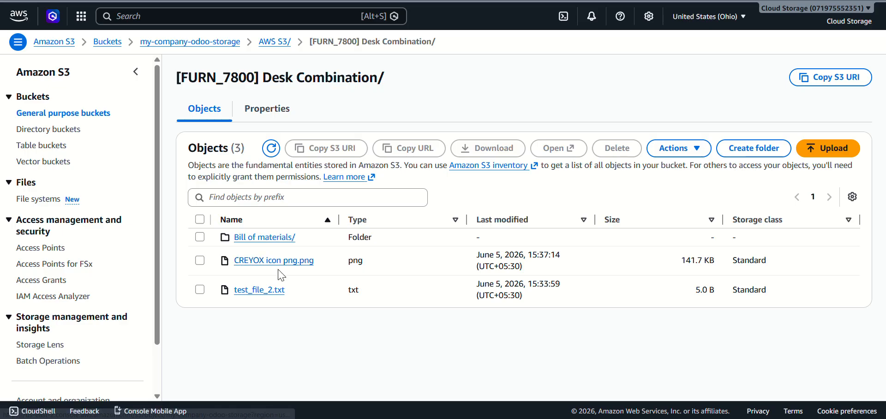
pyautogui.click(237, 1)
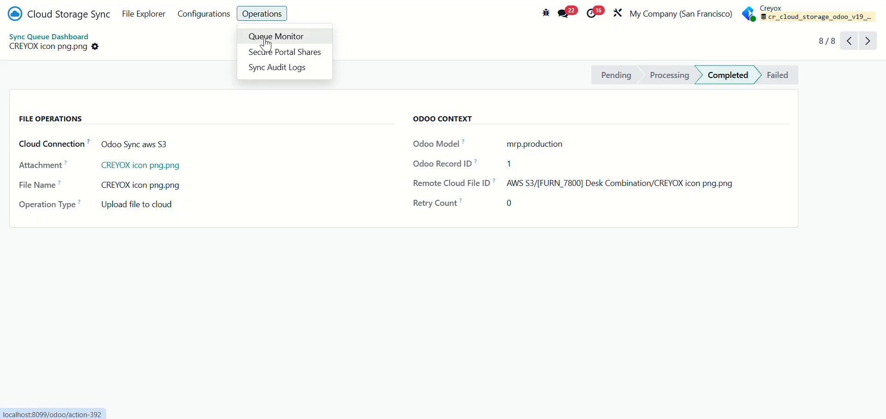
# Step: Create a new secure portal share in Cloud Storage Sync and name it "manufacturing order"
pyautogui.click(271, 52)
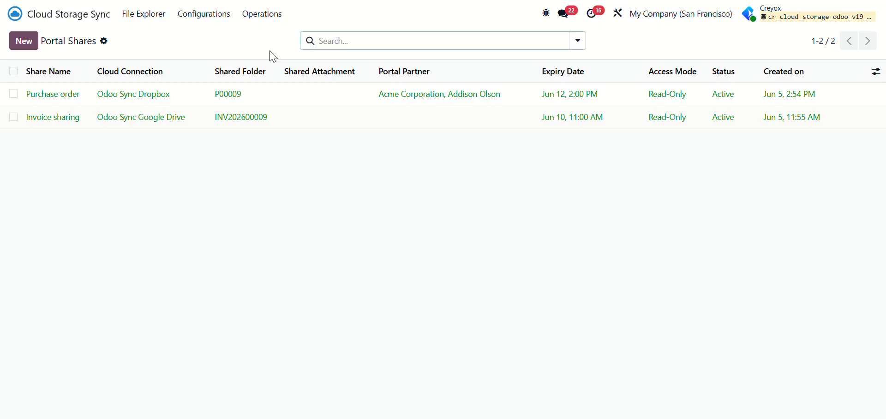
pyautogui.click(27, 48)
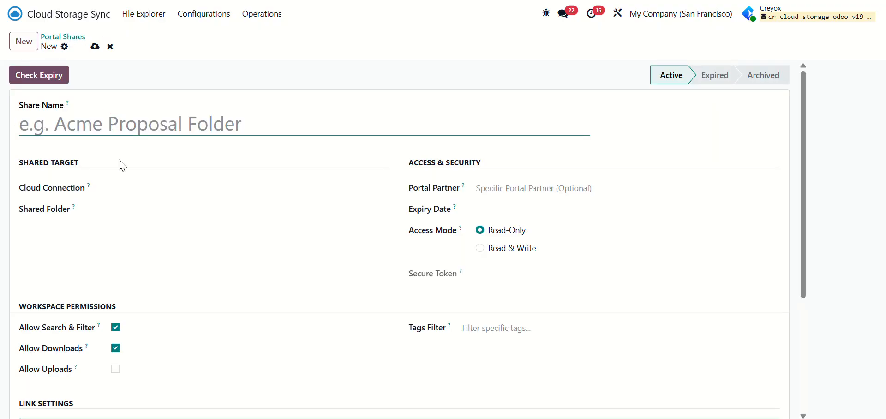
pyautogui.write('manufacturin')
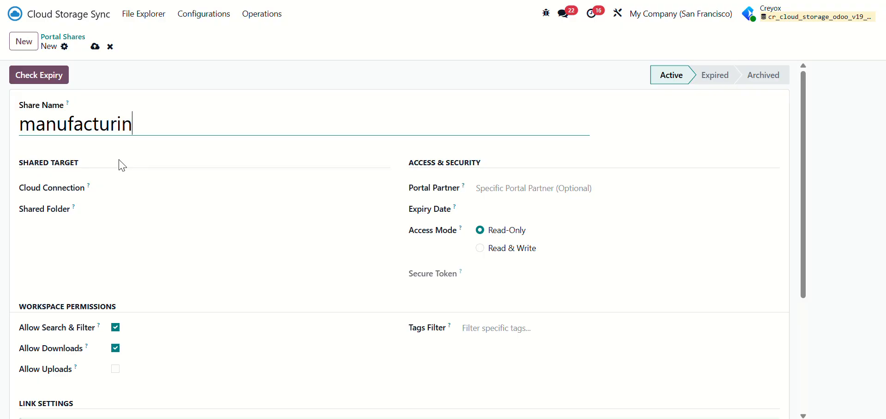
pyautogui.write('g order')
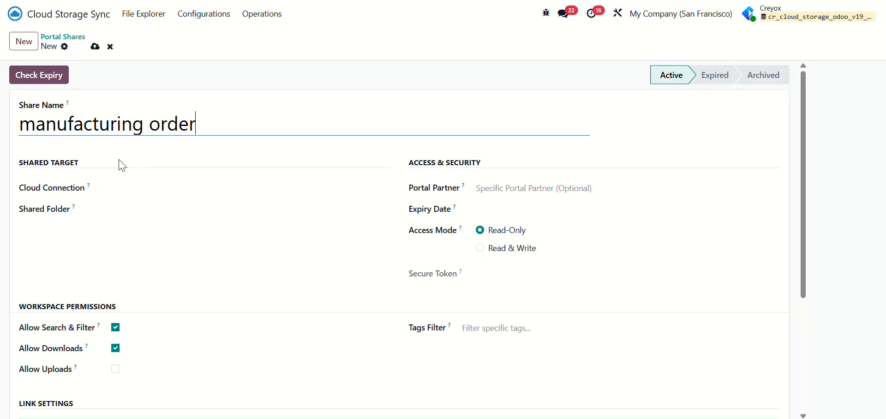
# Step: Set the share's cloud connection to Odoo Sync aws S3 and its shared folder to [FURN_7800] Desk Combination
pyautogui.click(160, 185)
pyautogui.click(187, 270)
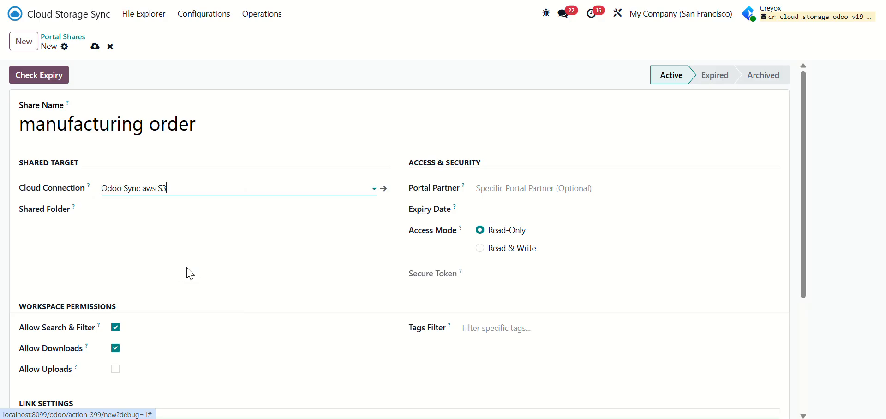
pyautogui.click(190, 216)
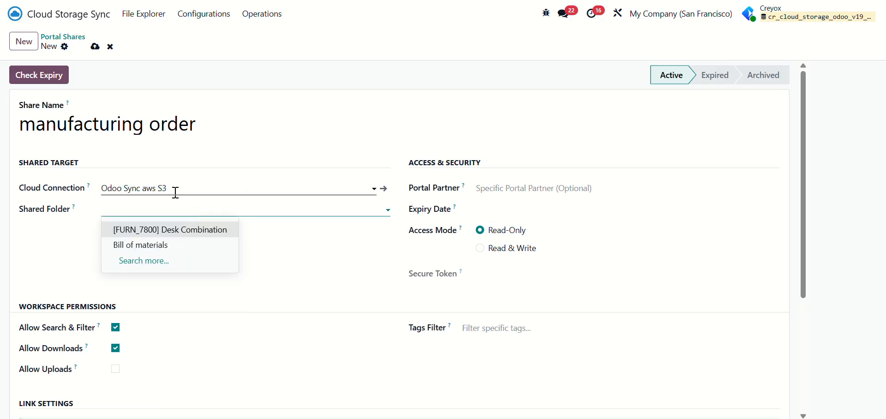
pyautogui.click(196, 238)
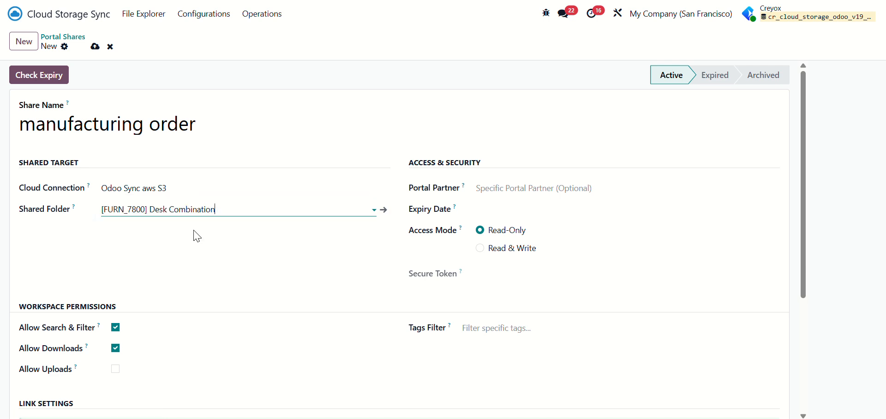
# Step: Assign an individual contact as the share's portal partner and set the expiry date to 06/26/2026 03:00 PM
pyautogui.click(506, 186)
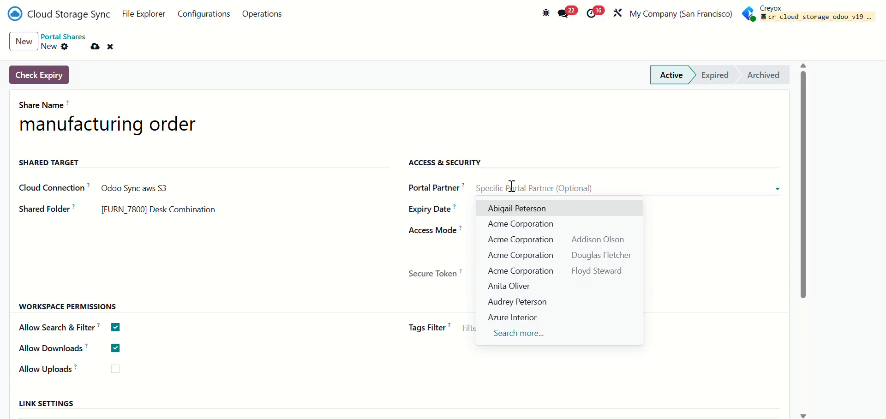
pyautogui.click(560, 226)
pyautogui.click(554, 188)
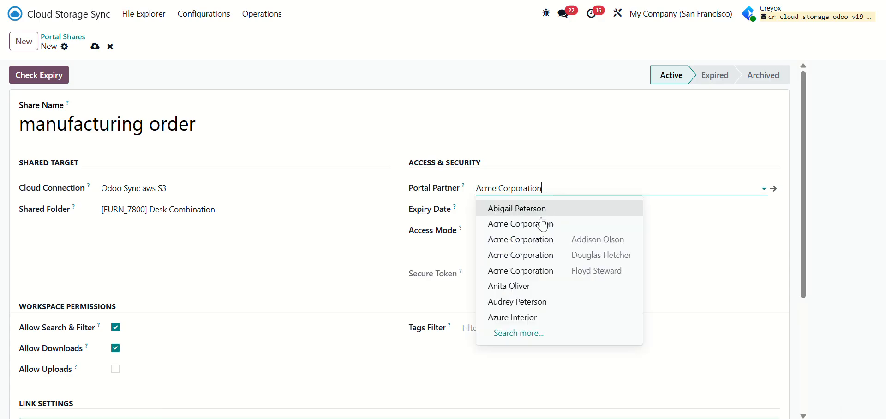
pyautogui.click(514, 287)
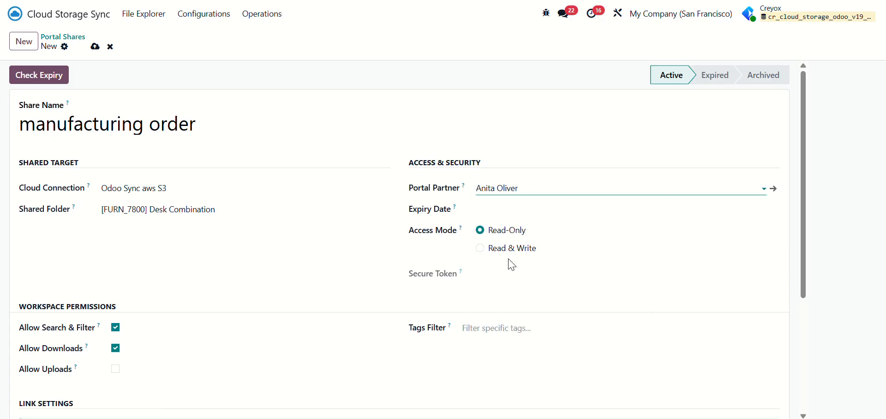
pyautogui.click(506, 211)
pyautogui.click(678, 343)
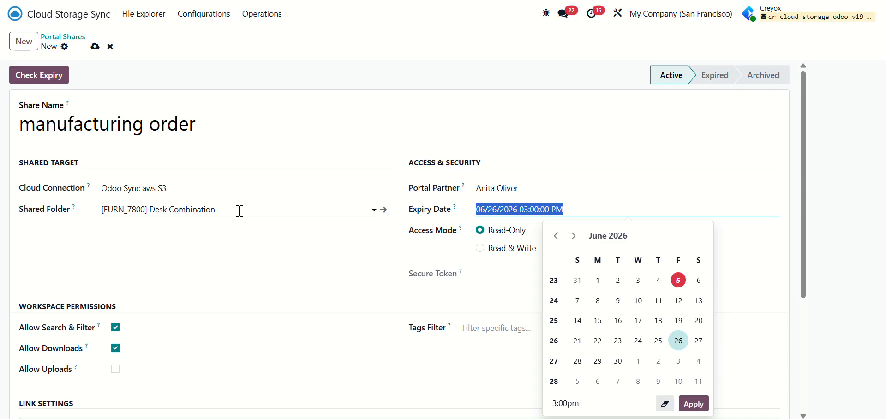
pyautogui.click(273, 257)
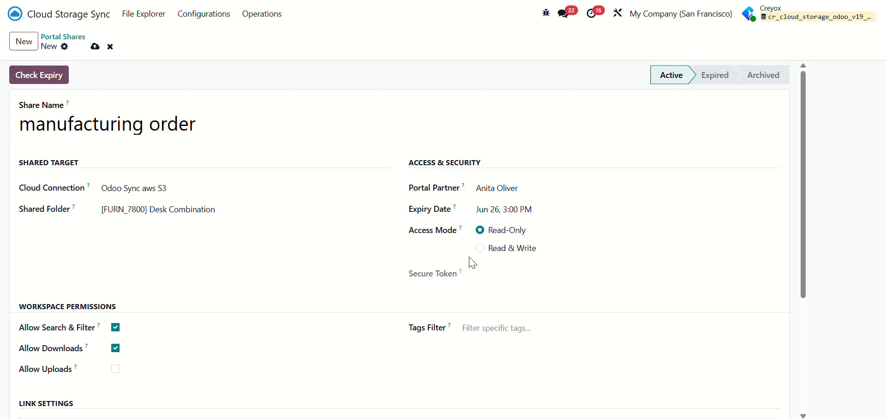
# Step: Allow uploads in the share's workspace permissions and save the manufacturing order share
pyautogui.scroll(-1, 162, 351)
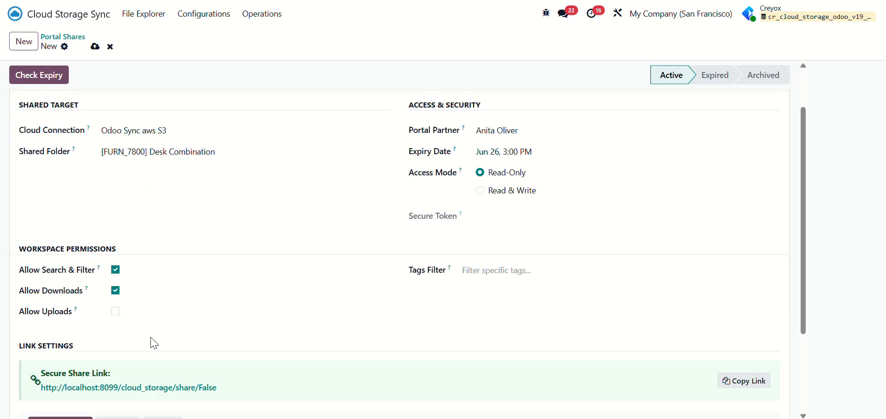
pyautogui.click(116, 314)
pyautogui.click(95, 46)
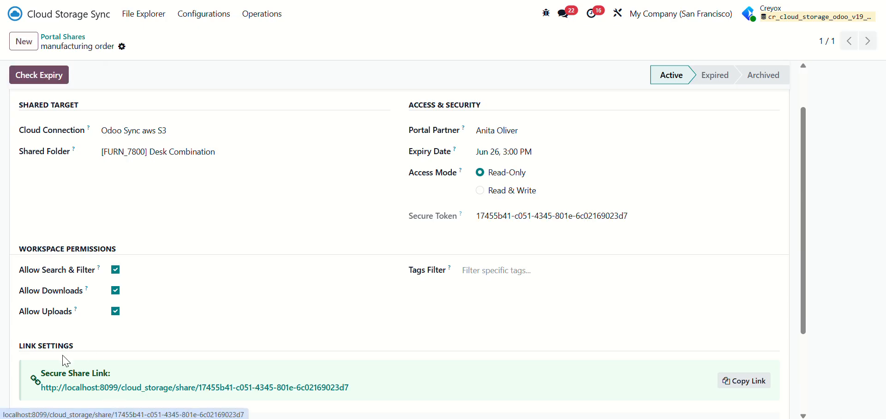
# Step: Copy the secure share link of the manufacturing order share and open it in a new browser tab
pyautogui.click(730, 381)
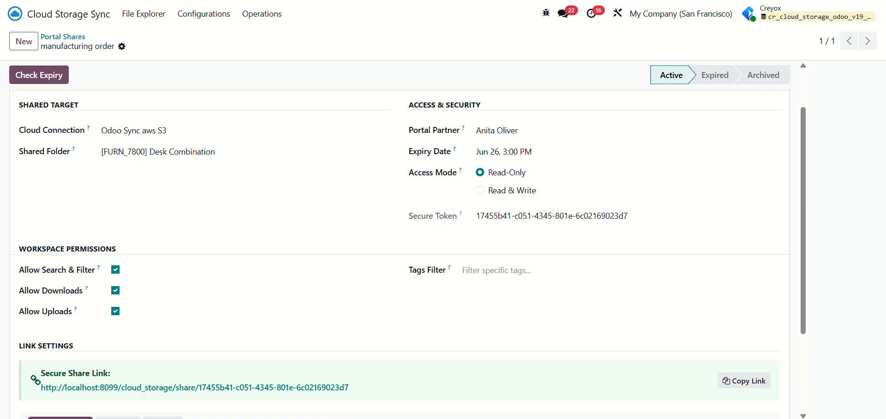
pyautogui.hotkey('ctrl', 't')
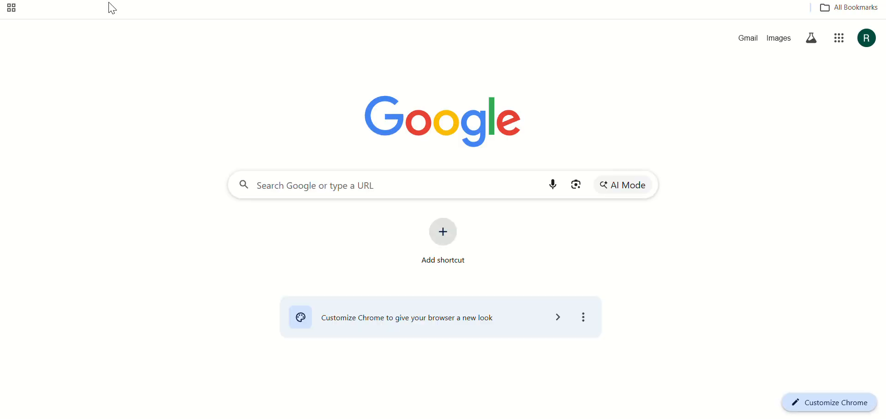
pyautogui.hotkey('ctrl', 'v')
pyautogui.press('Return')
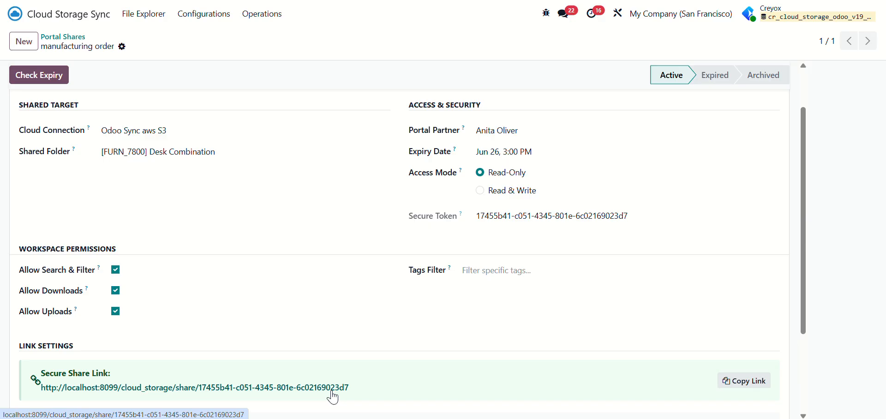
# Step: Return to the manufacturing order share, clear its portal partner and save the record
pyautogui.click(535, 129)
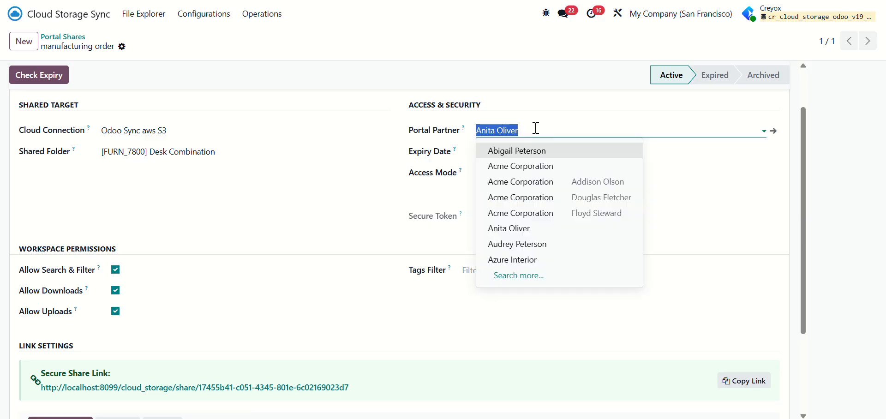
pyautogui.press('BackSpace')
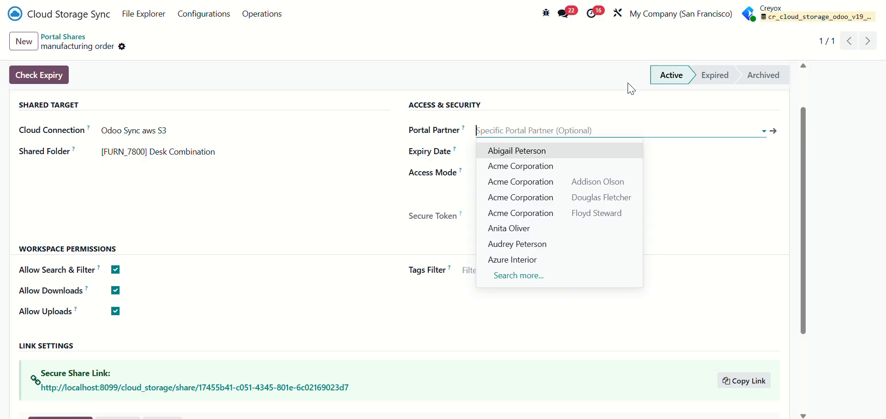
pyautogui.click(629, 84)
pyautogui.click(144, 49)
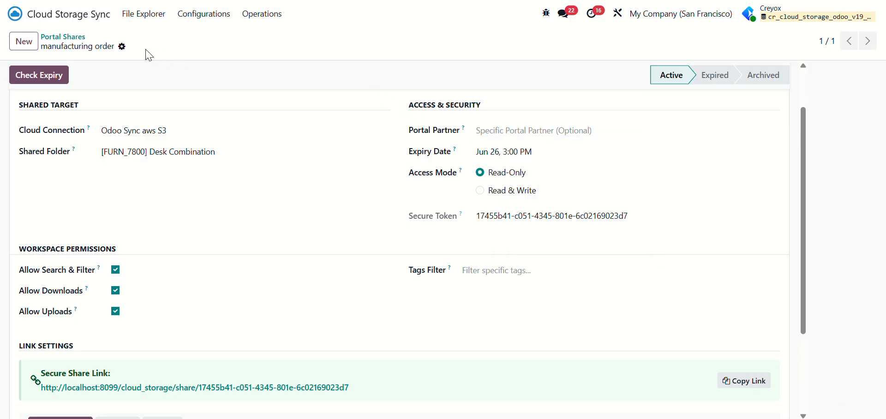
# Step: Reload the shared link's browser tab and examine the files and folders in the manufacturing order portal workspace
pyautogui.click(554, 0)
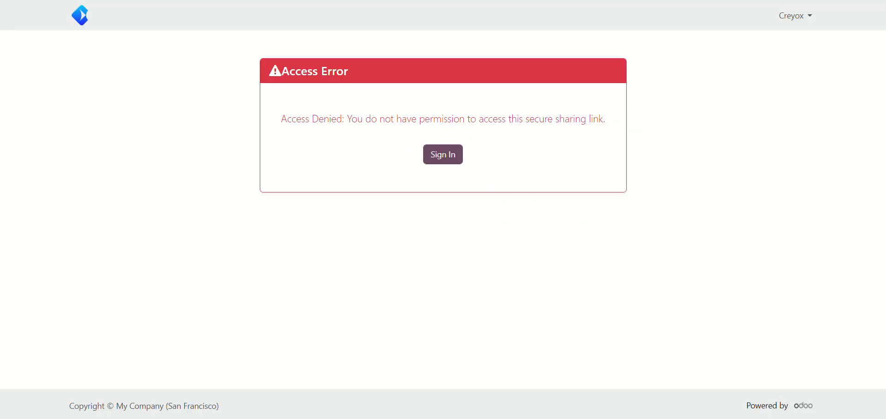
pyautogui.click(40, 0)
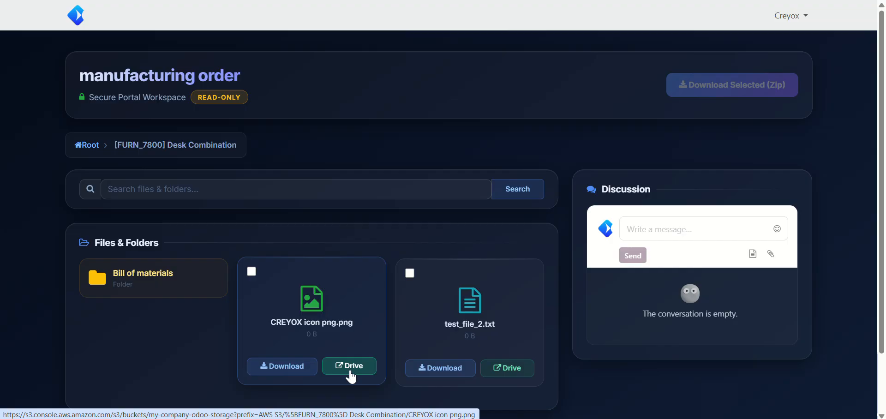
pyautogui.scroll(-2, 352, 377)
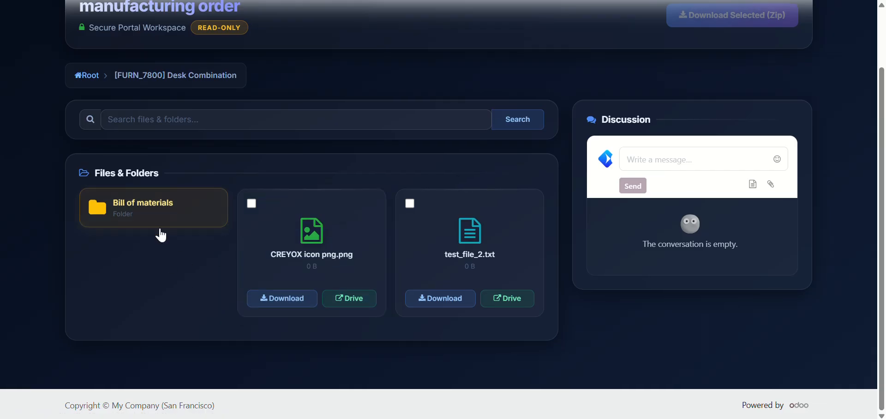
pyautogui.scroll(2, 289, 267)
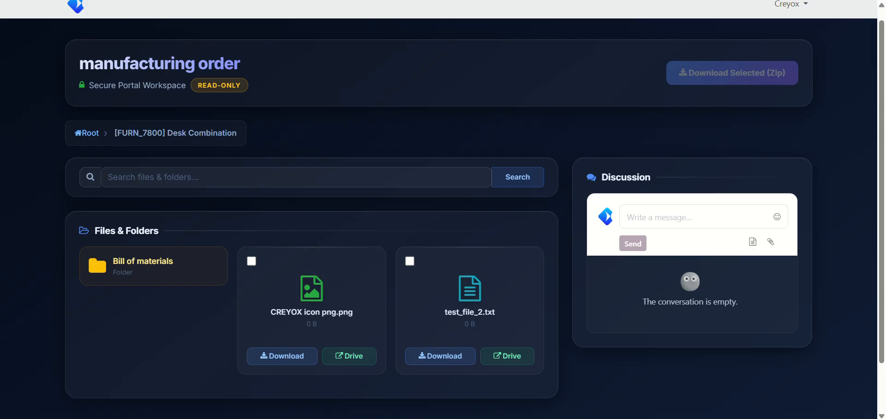
# Step: Back in the Odoo share record, set the expiry date to 06/04/2026 03:00 PM, save, and run the expiry check
pyautogui.click(319, 0)
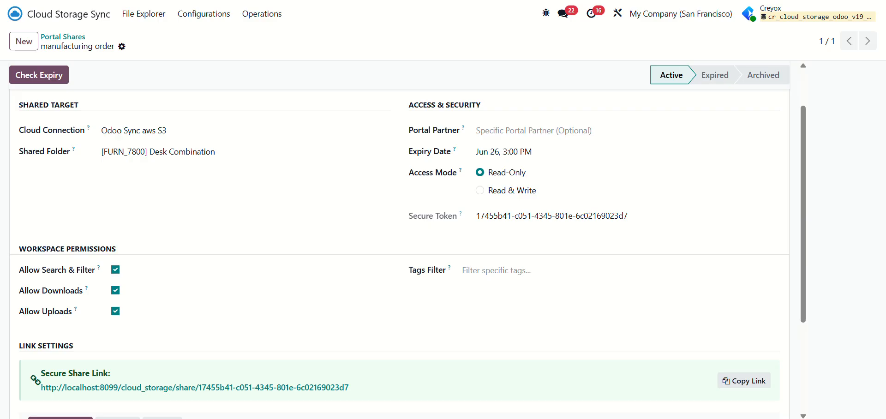
pyautogui.click(259, 18)
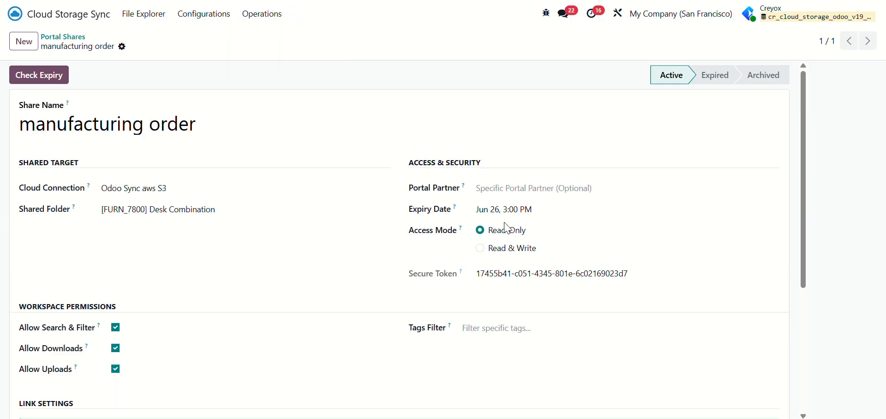
pyautogui.click(508, 210)
pyautogui.click(658, 281)
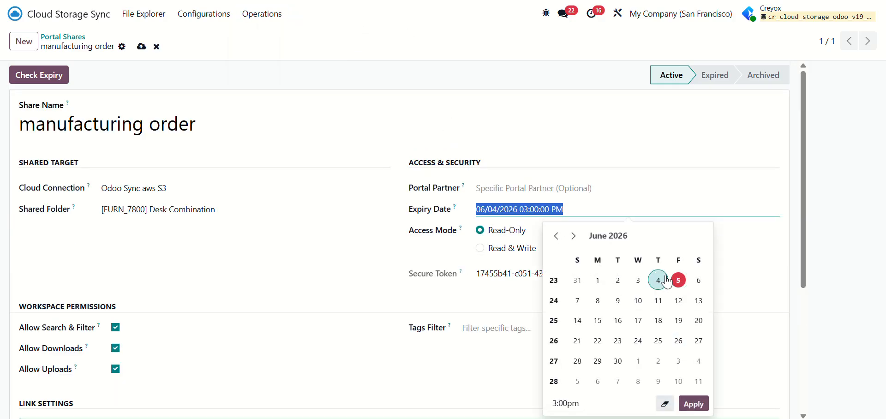
pyautogui.click(350, 233)
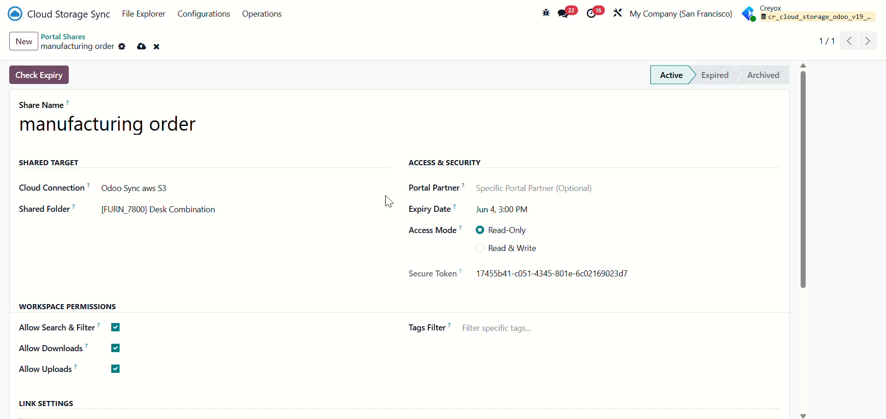
pyautogui.click(141, 47)
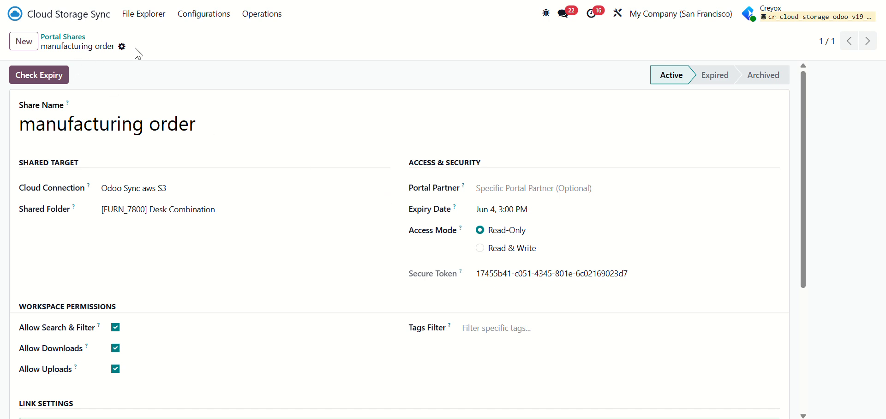
pyautogui.click(52, 81)
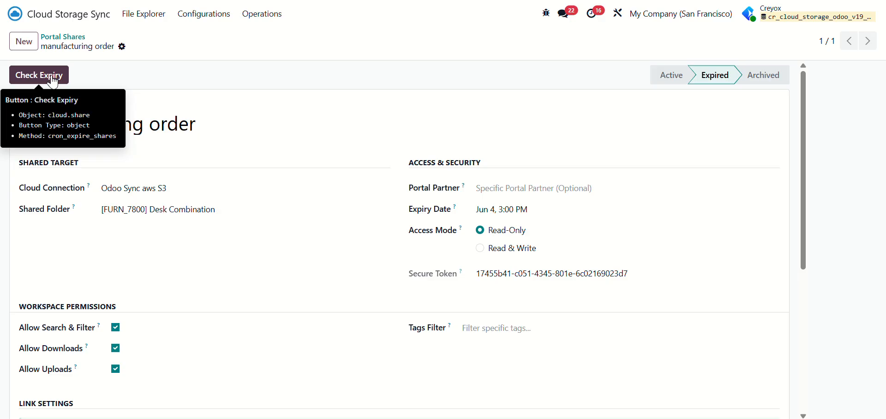
# Step: Review the share's expiry status and change log, copy its secure share link to check in a new browser tab, and return to Odoo
pyautogui.moveTo(502, 215)
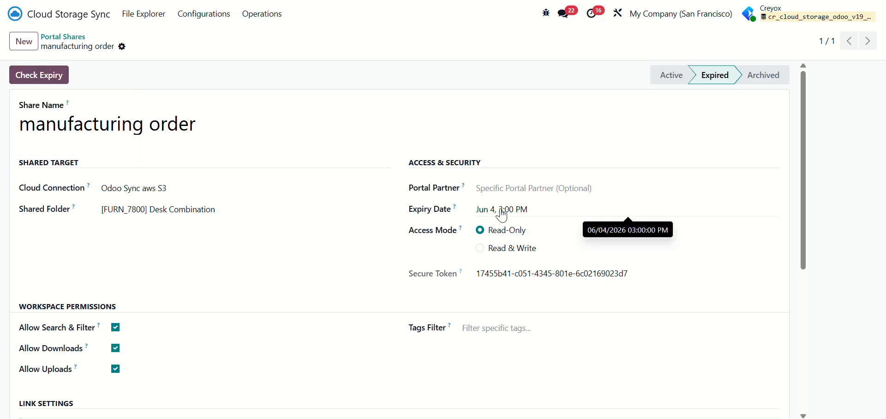
pyautogui.moveTo(723, 83)
pyautogui.scroll(-5, 369, 262)
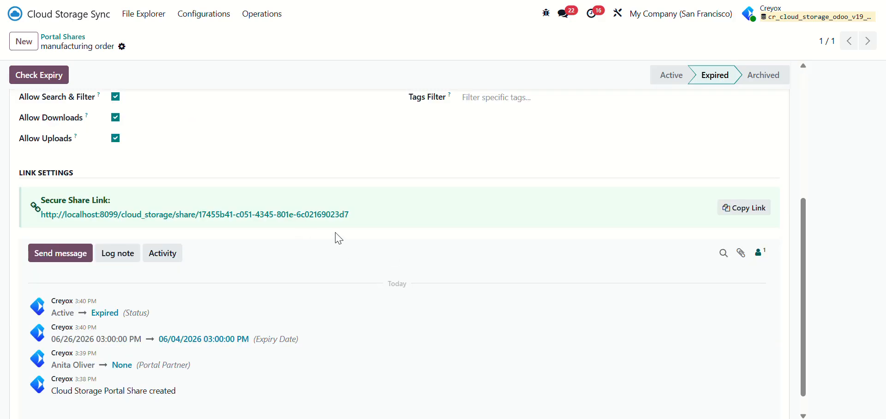
pyautogui.click(714, 209)
pyautogui.scroll(5, 500, 185)
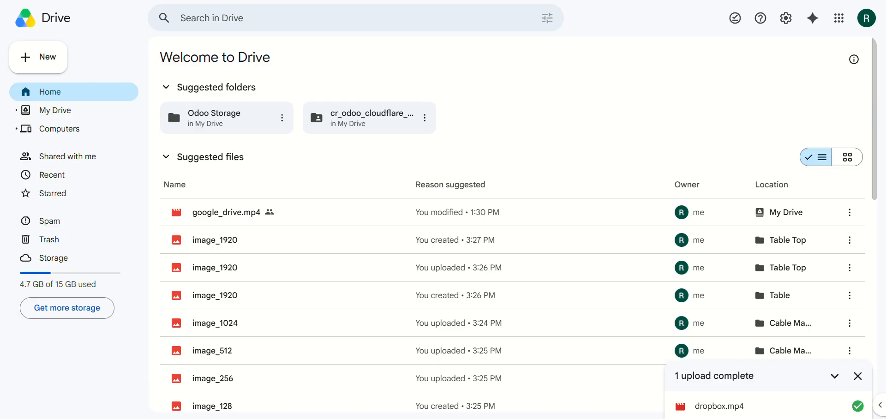
pyautogui.hotkey('ctrl', 't')
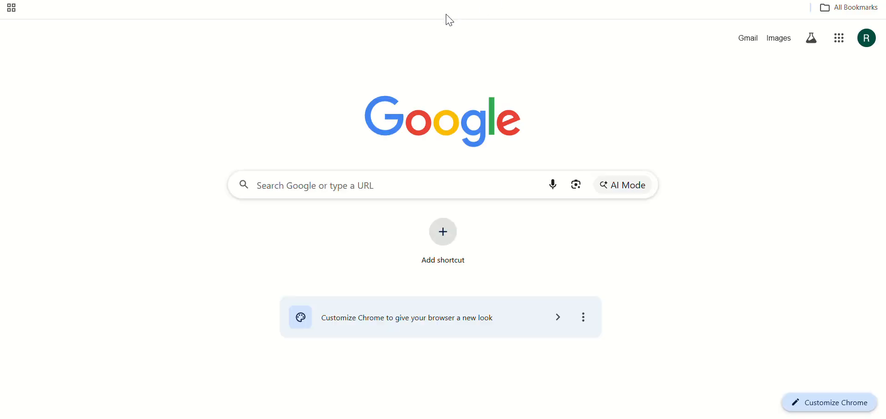
pyautogui.hotkey('ctrl', 'v')
pyautogui.click(446, 15)
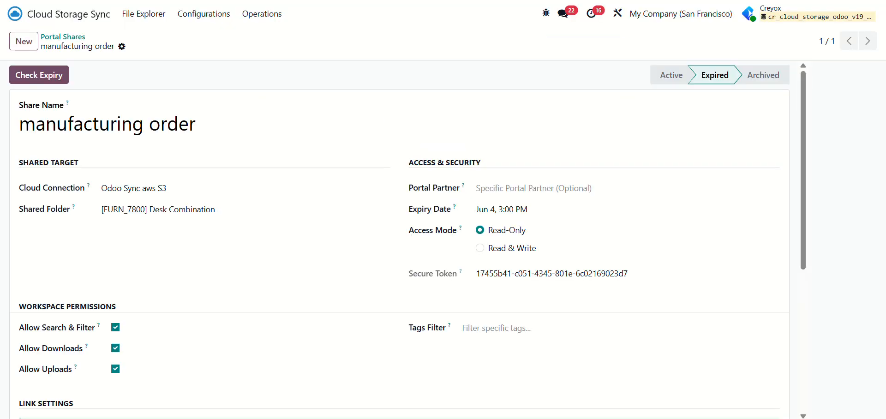
# Step: Open the Sync Audit Logs and review the logged sync operations and their statuses
pyautogui.click(271, 15)
pyautogui.click(282, 68)
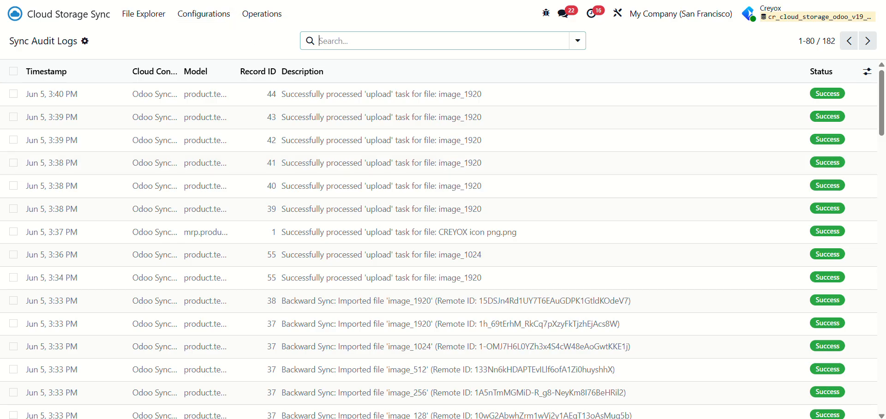
pyautogui.click(259, 13)
# Step: Create a new file tag named Manufacture in the cloud tags list and save it
pyautogui.click(221, 18)
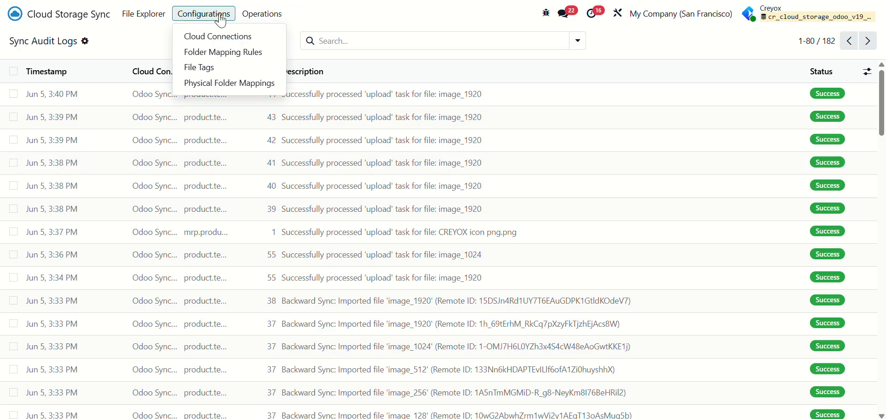
pyautogui.click(226, 68)
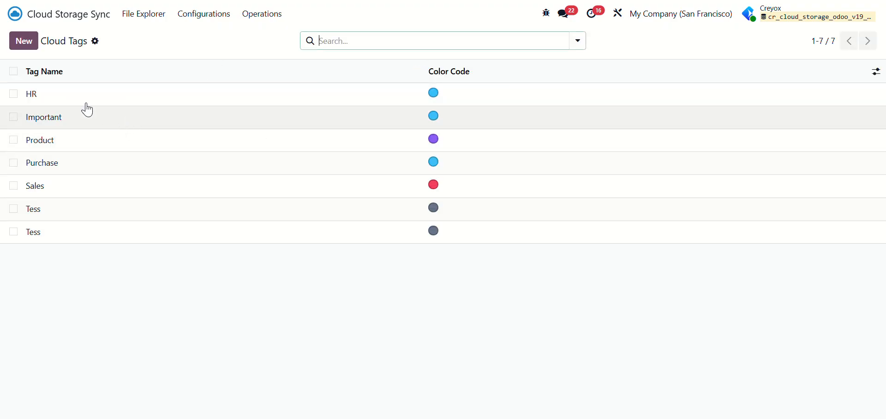
pyautogui.click(18, 40)
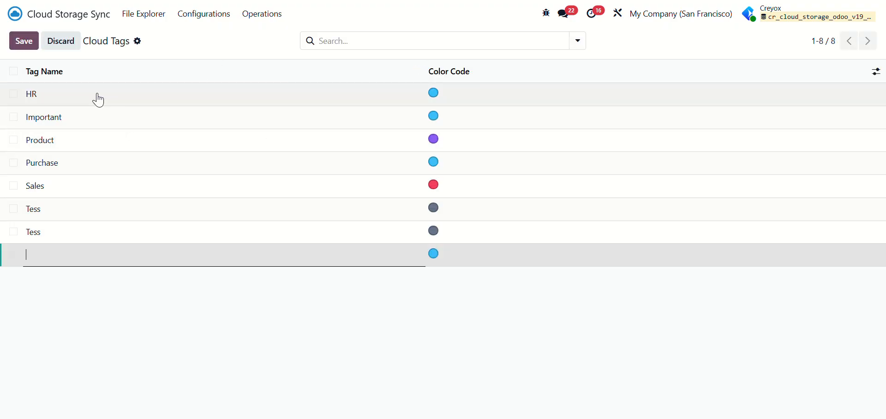
pyautogui.write('M')
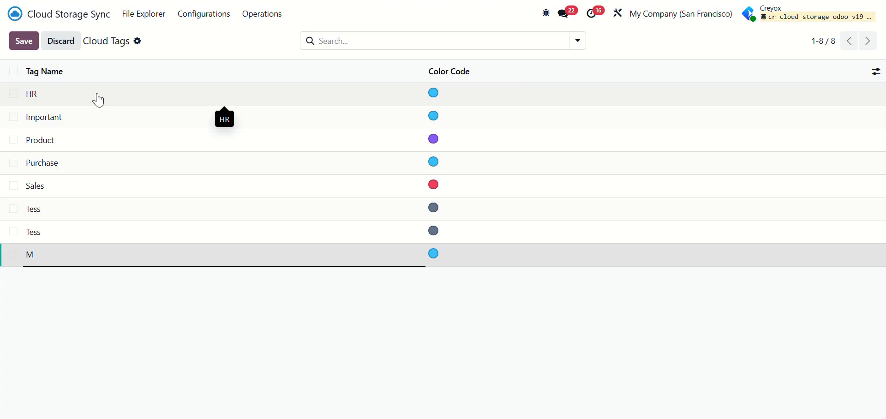
pyautogui.write('anufacture')
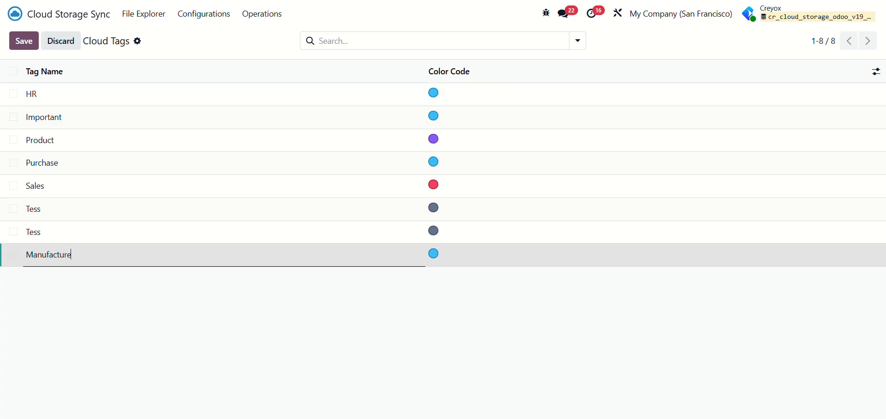
pyautogui.hotkey('ctrl', 'a')
pyautogui.click(158, 324)
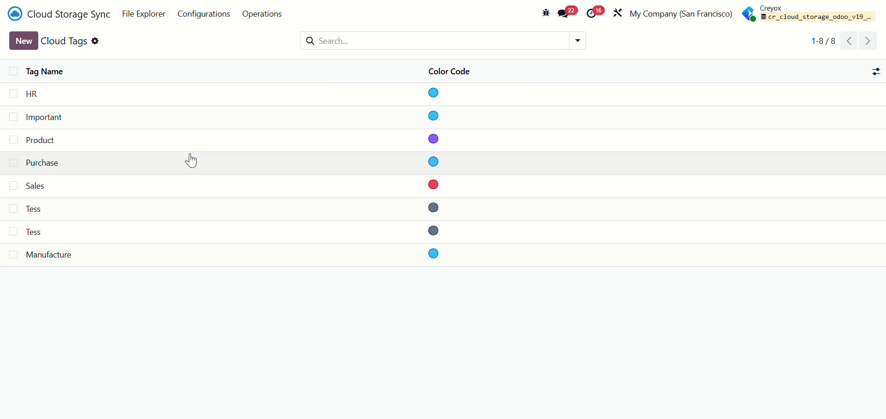
# Step: Open the File Explorer and limit the displayed folders to the Odoo Sync aws S3 connection
pyautogui.click(202, 19)
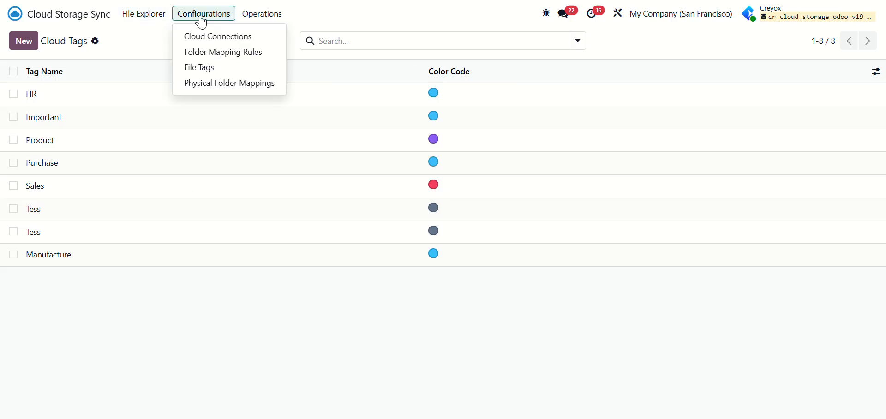
pyautogui.click(143, 25)
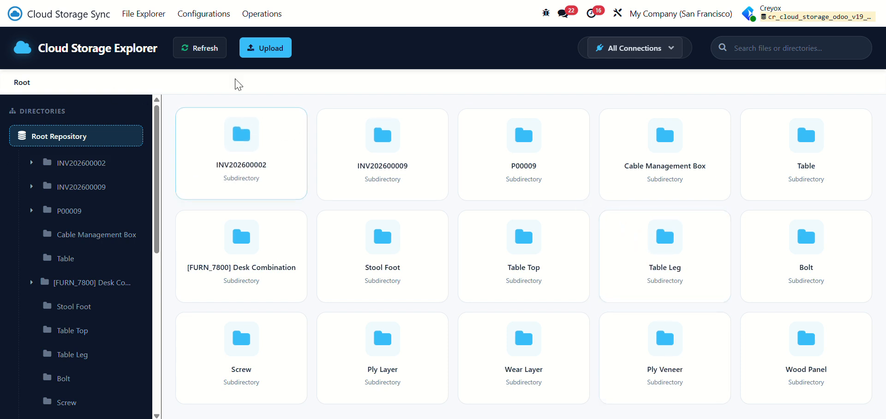
pyautogui.click(215, 16)
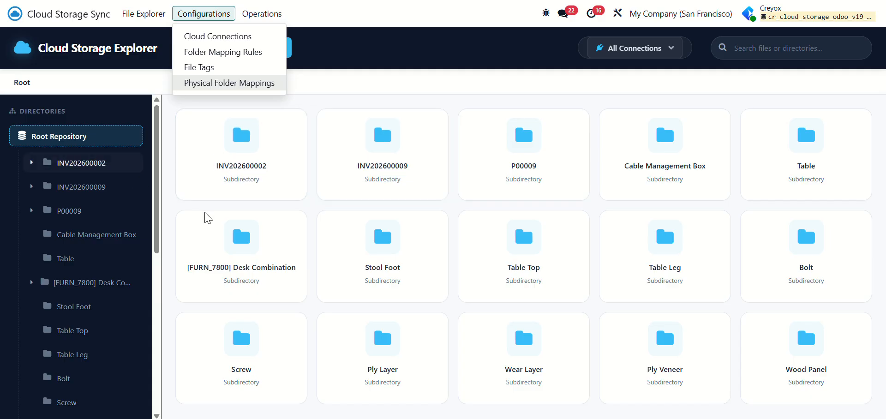
pyautogui.click(411, 62)
pyautogui.click(621, 48)
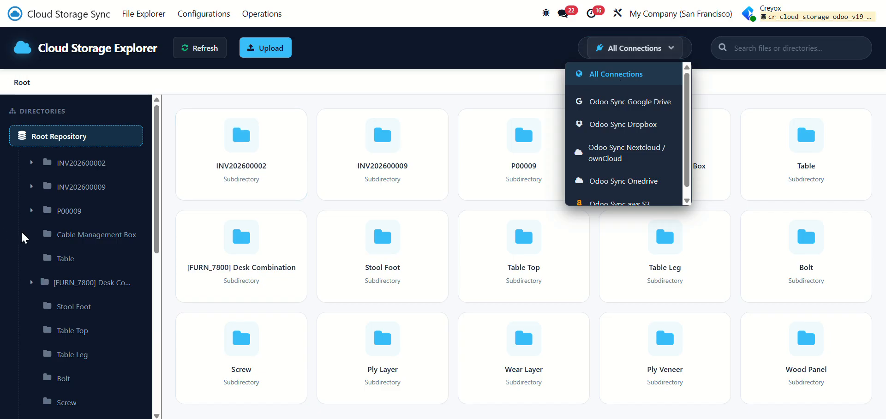
pyautogui.scroll(-6, 60, 277)
pyautogui.scroll(6, 62, 273)
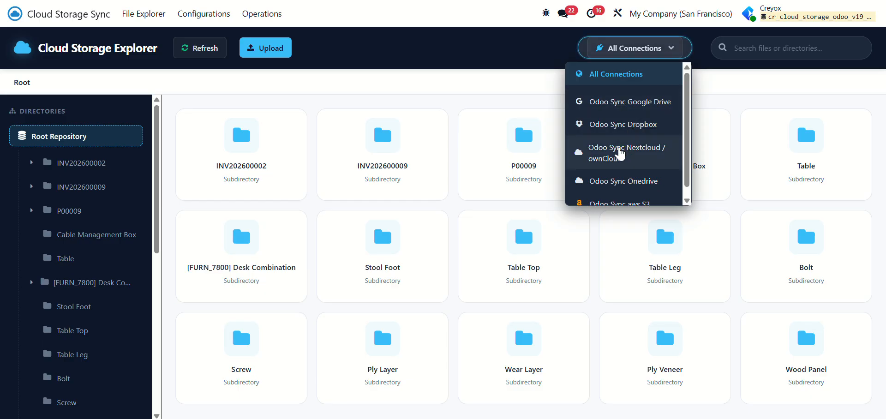
pyautogui.scroll(-1, 621, 153)
pyautogui.click(621, 197)
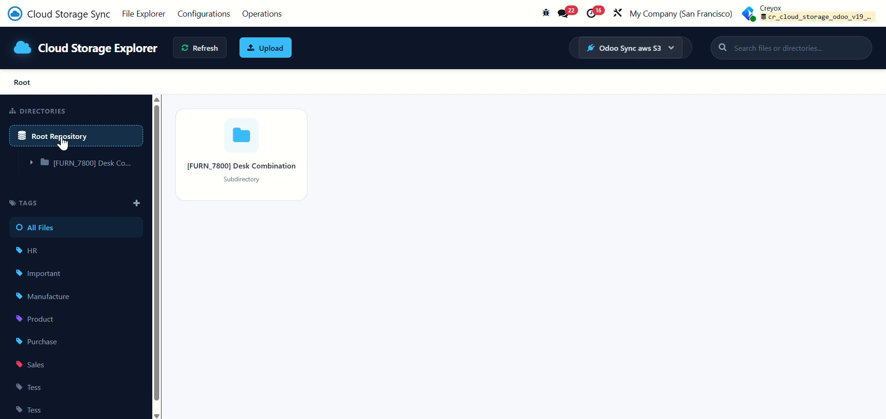
# Step: Examine the contents of the [FURN_7800] Desk Combination folder and its Bill of materials subfolder
pyautogui.click(63, 166)
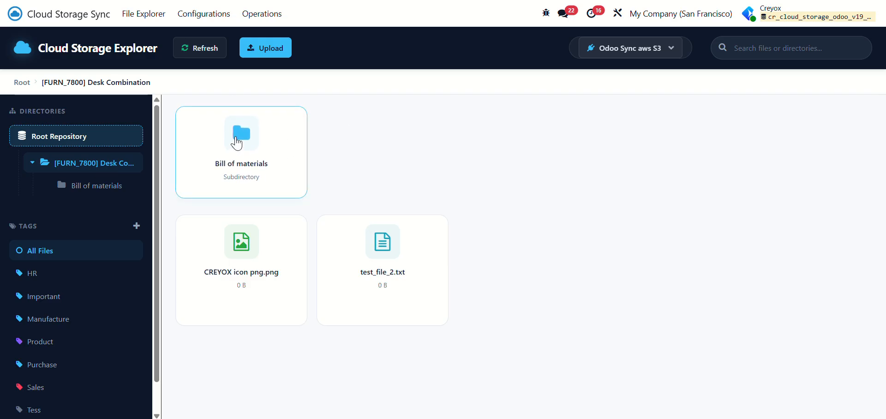
pyautogui.click(92, 189)
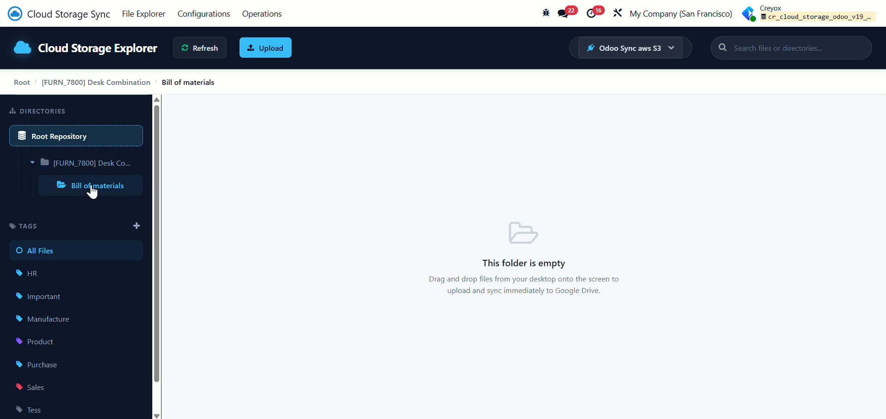
pyautogui.click(87, 167)
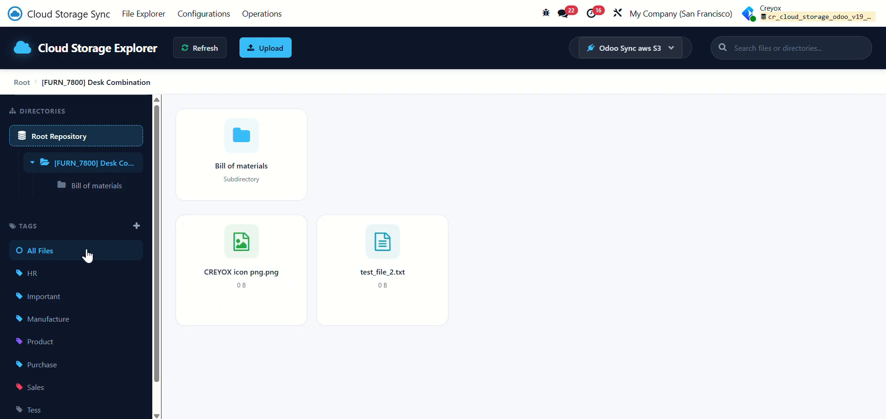
# Step: Create a tag named Order in the explorer with the default light blue color and check the tag list
pyautogui.click(137, 227)
pyautogui.click(383, 188)
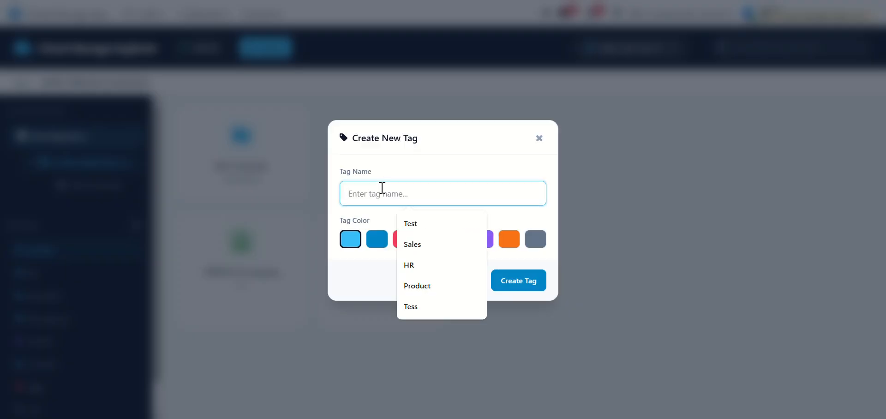
pyautogui.write('Order')
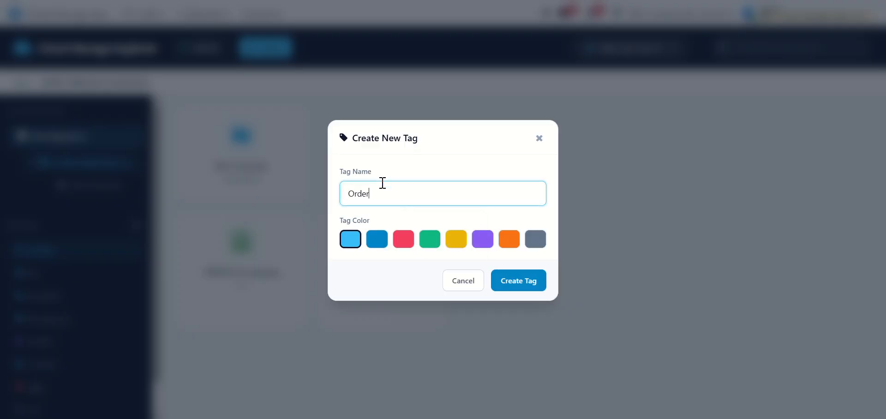
pyautogui.click(525, 282)
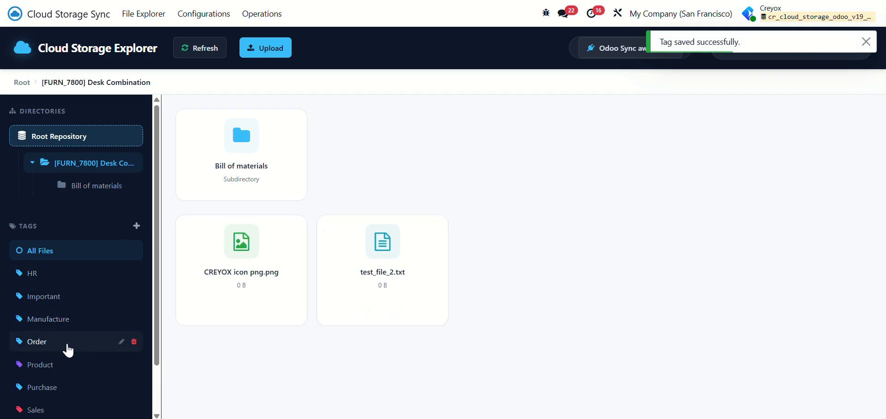
pyautogui.scroll(-1, 67, 348)
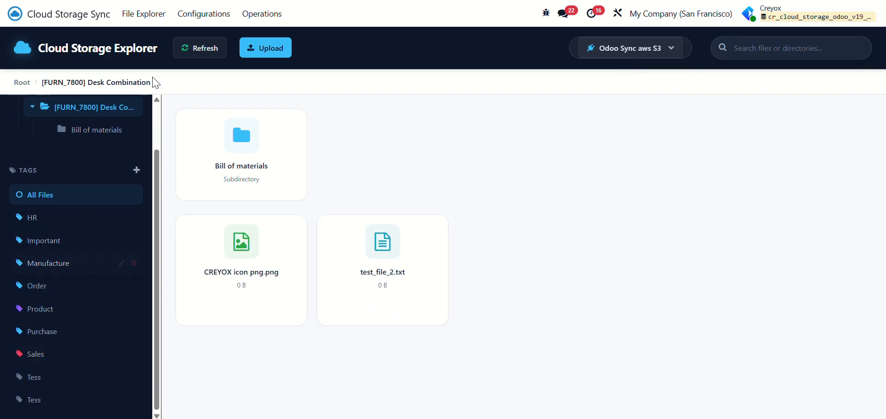
pyautogui.click(203, 13)
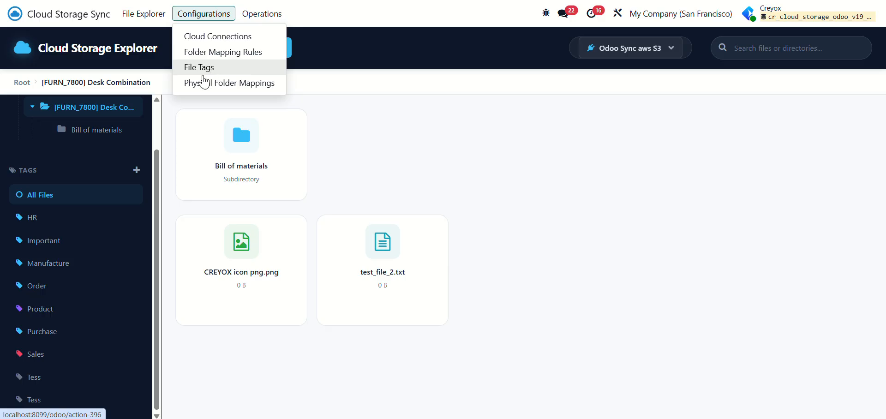
pyautogui.click(235, 358)
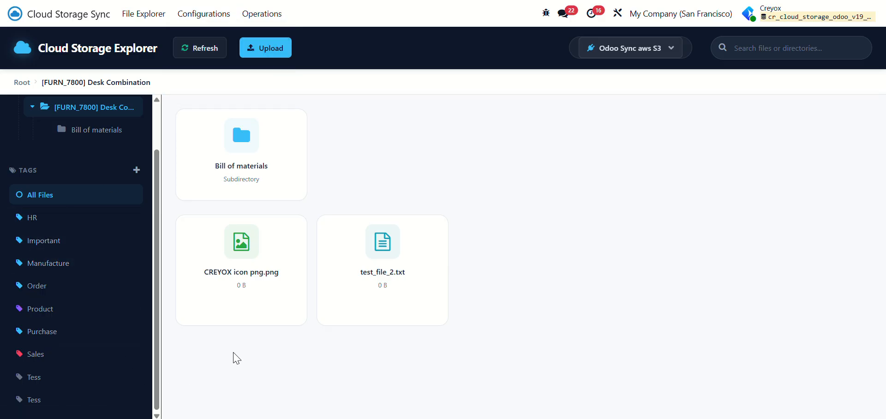
# Step: Open the Odoo record linked to the [FURN_7800] Desk Combination folder
pyautogui.scroll(2, 55, 266)
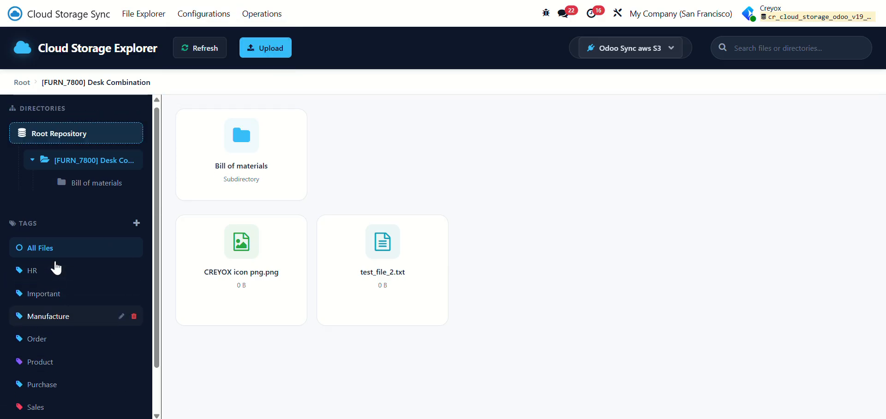
pyautogui.rightClick(75, 168)
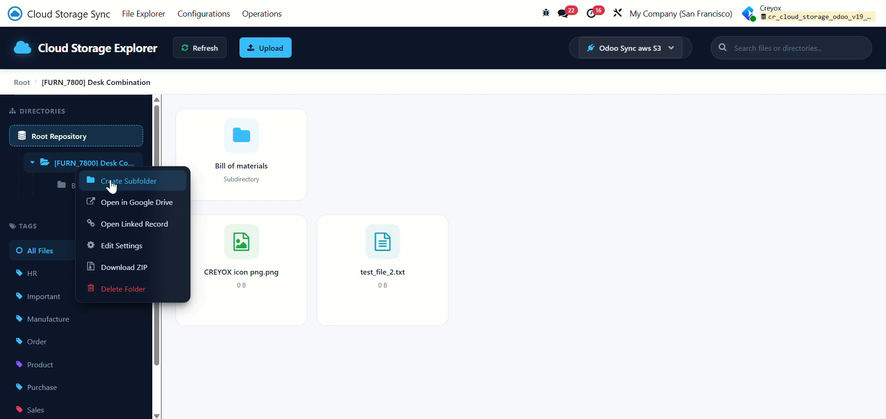
pyautogui.click(126, 225)
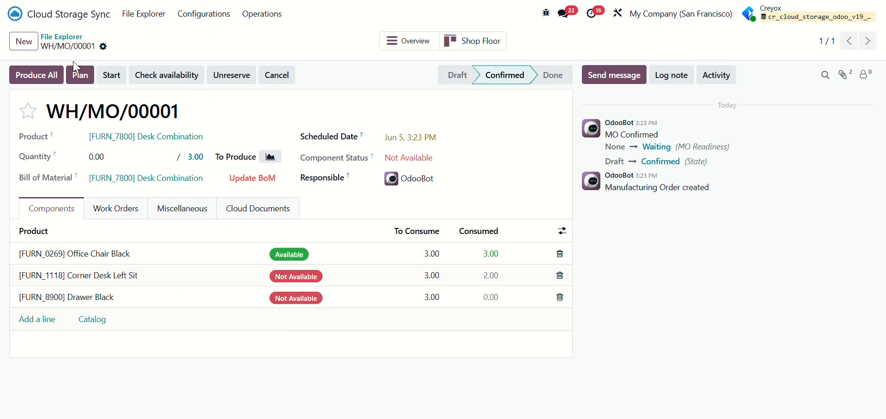
# Step: Return to the File Explorer and filter it to the Odoo Sync aws S3 connection again
pyautogui.click(139, 19)
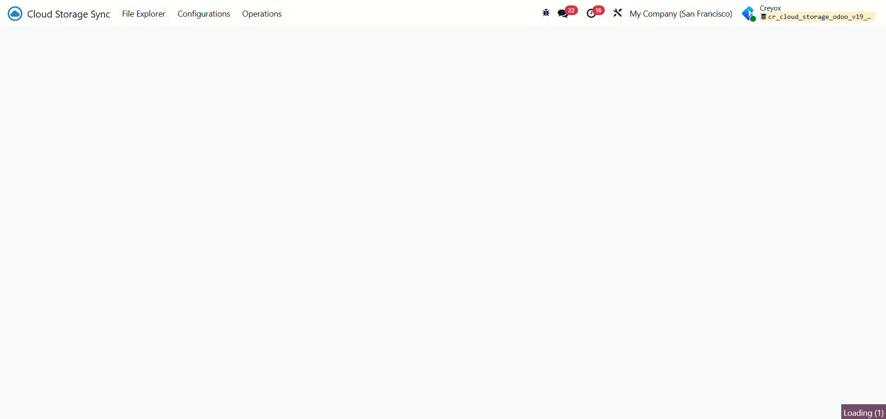
pyautogui.click(623, 54)
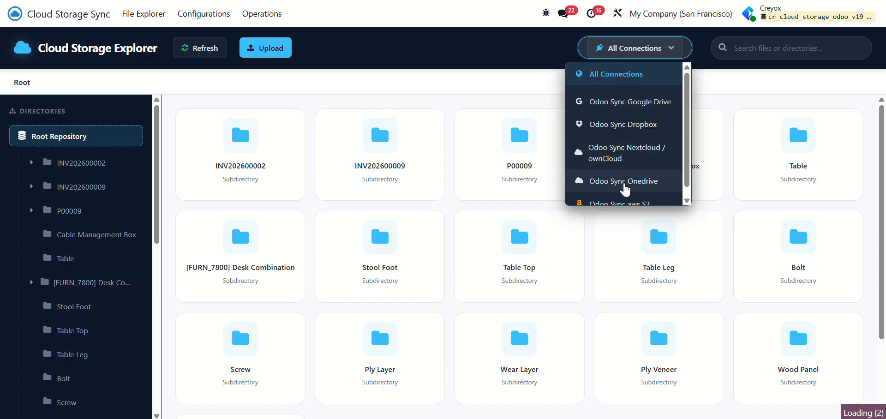
pyautogui.scroll(-1, 627, 190)
pyautogui.click(627, 198)
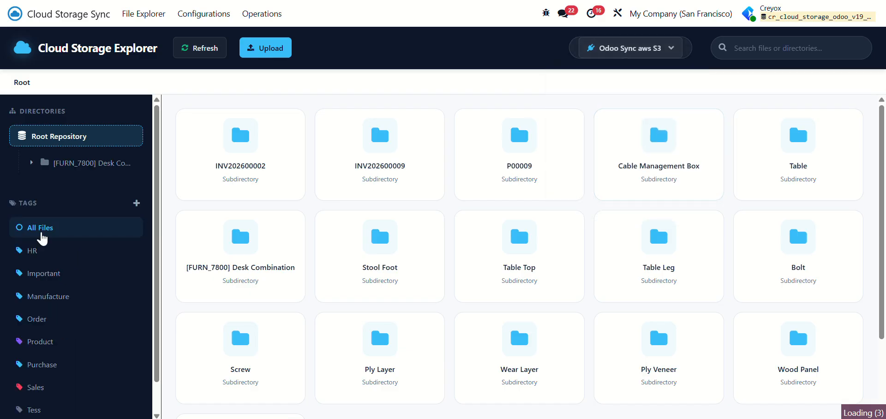
# Step: Inspect the [FURN_7800] Desk Combination folder's settings, including the allowed groups and users, and close them without saving
pyautogui.rightClick(77, 170)
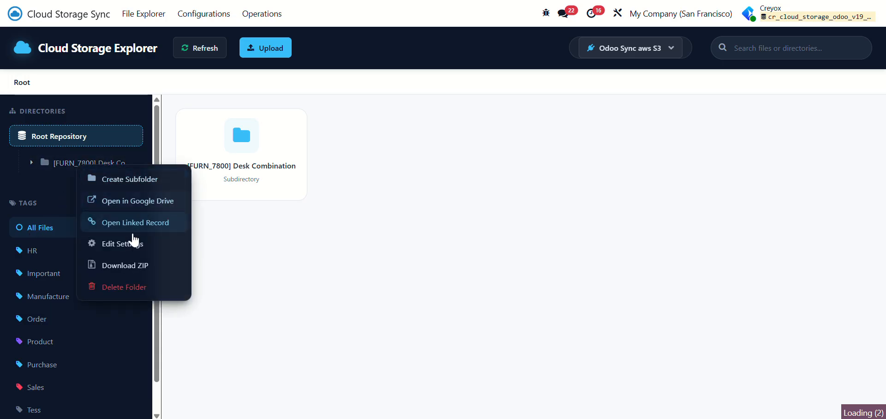
pyautogui.click(147, 270)
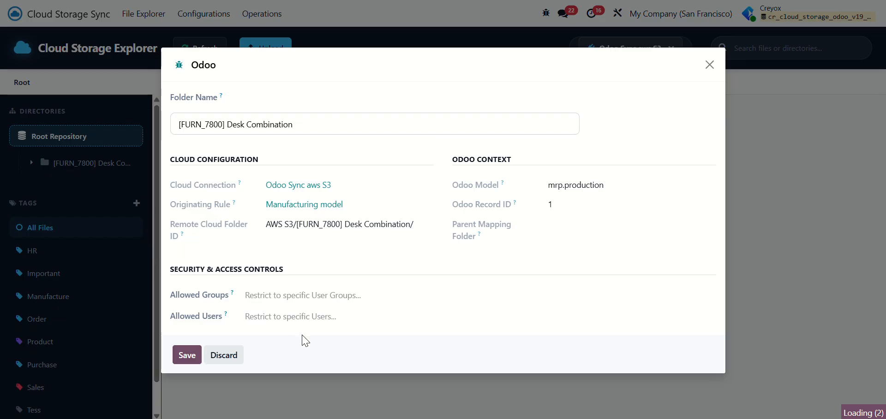
pyautogui.click(305, 298)
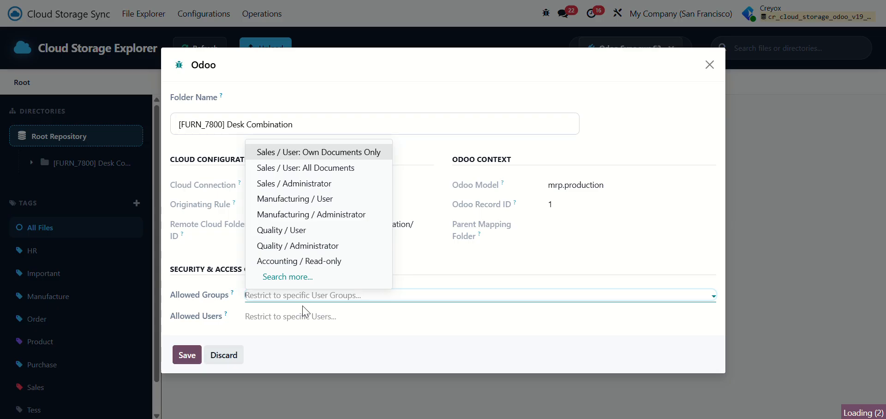
pyautogui.click(308, 323)
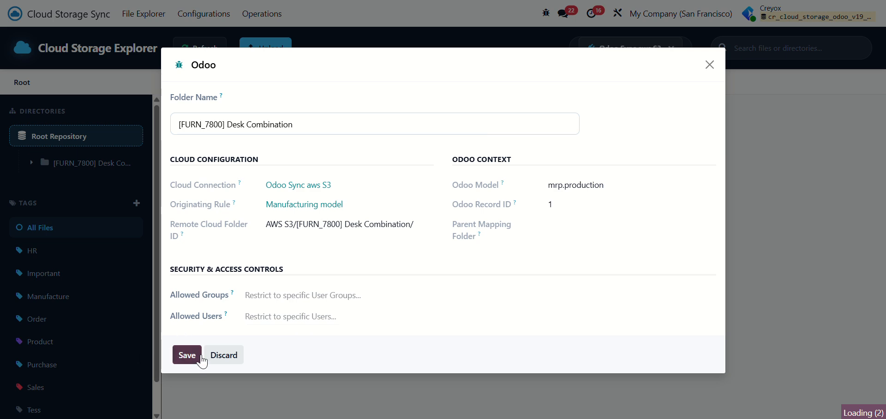
pyautogui.click(224, 355)
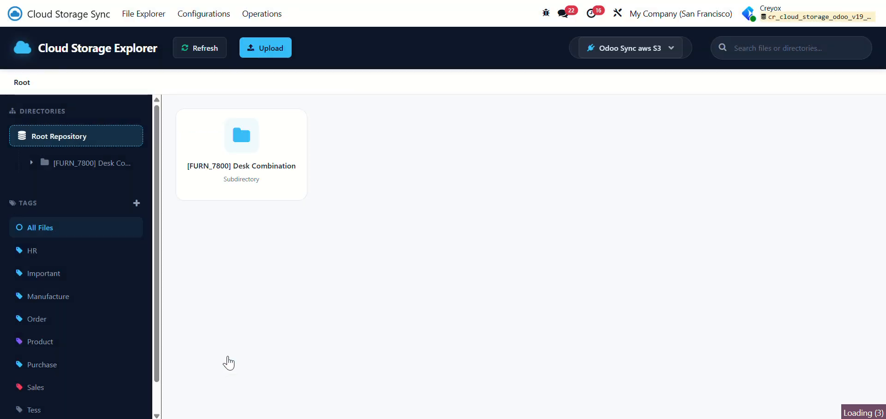
# Step: Expand the [FURN_7800] Desk Combination folder and view its Bill of materials subfolder
pyautogui.click(75, 173)
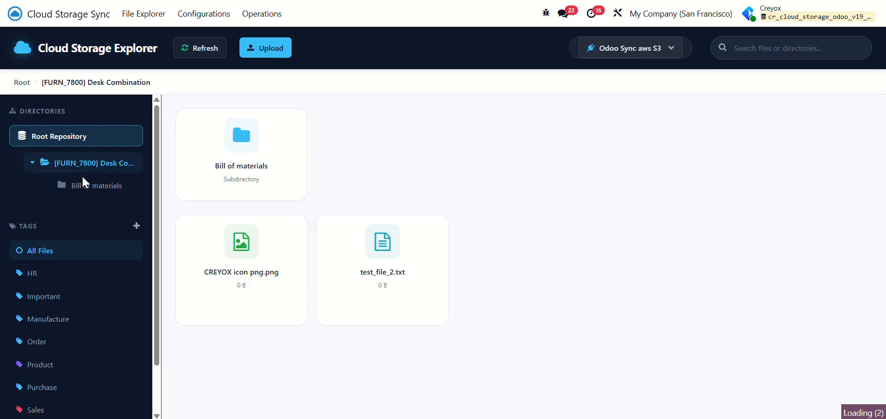
pyautogui.click(96, 195)
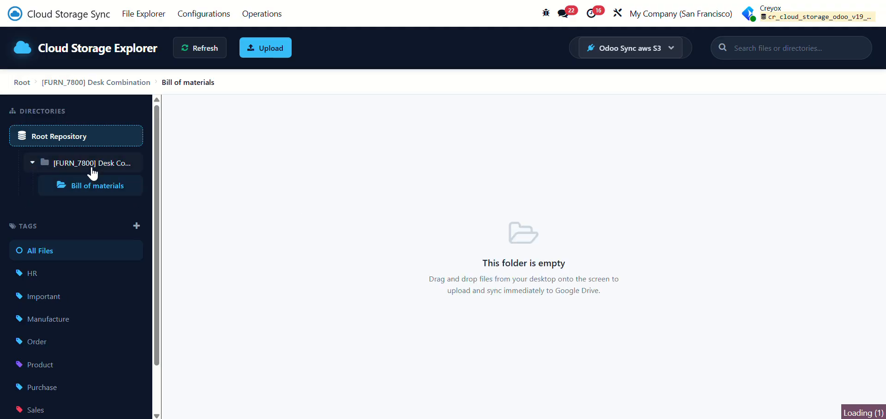
# Step: Apply the HR and Important tags to CREYOX icon png.png in the [FURN_7800] Desk Combination folder
pyautogui.click(91, 172)
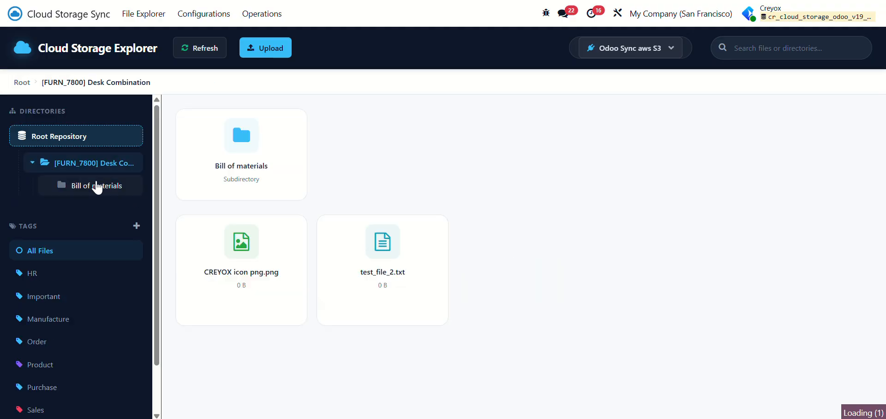
pyautogui.moveTo(242, 254)
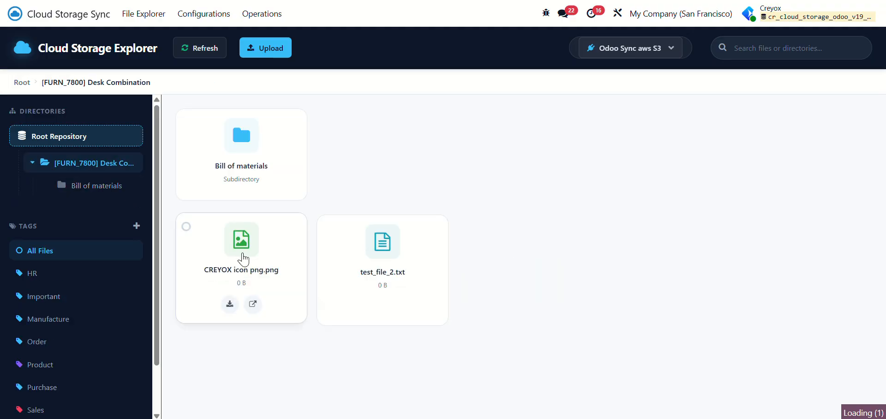
pyautogui.rightClick(282, 250)
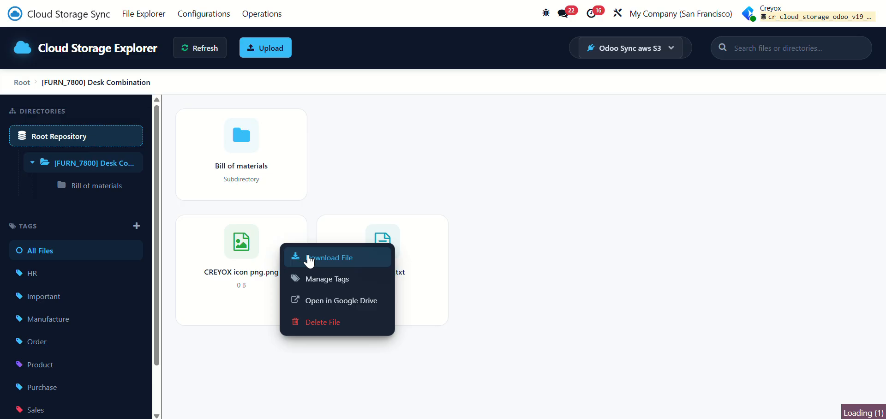
pyautogui.click(318, 278)
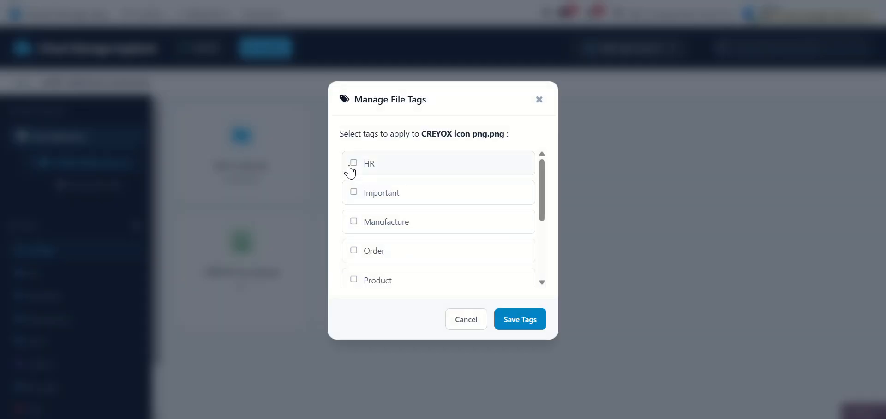
pyautogui.click(351, 169)
pyautogui.click(355, 194)
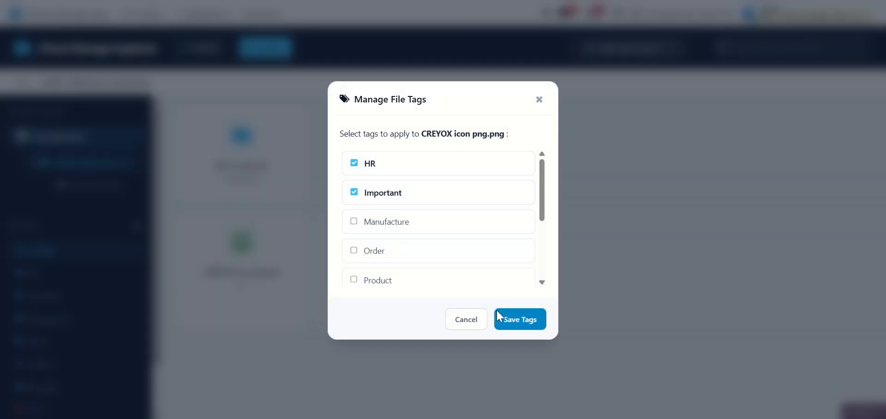
pyautogui.click(533, 326)
# Step: Move CREYOX icon png.png and test_file_2.txt together into the Bill of materials subfolder and view that subfolder
pyautogui.rightClick(297, 254)
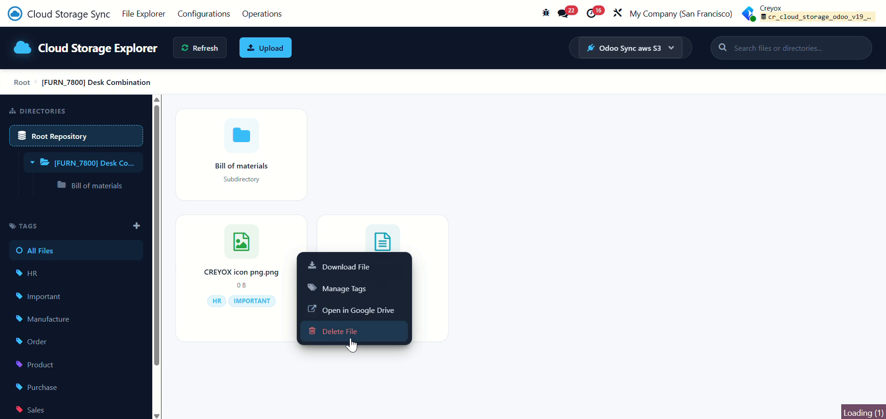
pyautogui.moveTo(248, 258)
pyautogui.click(186, 227)
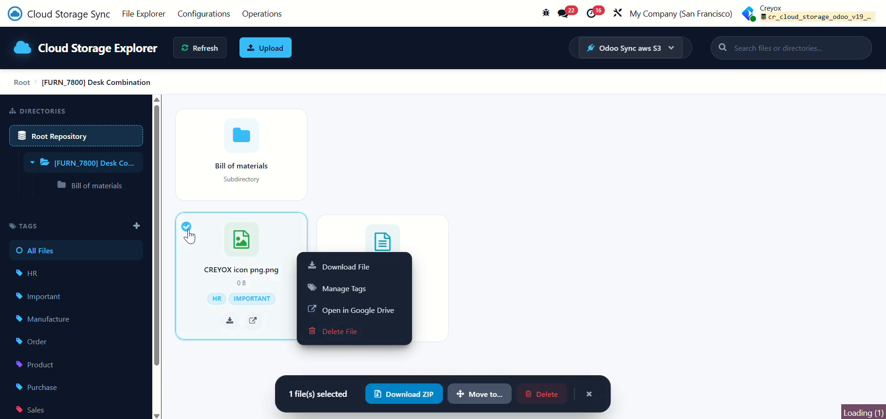
pyautogui.click(328, 229)
pyautogui.click(543, 246)
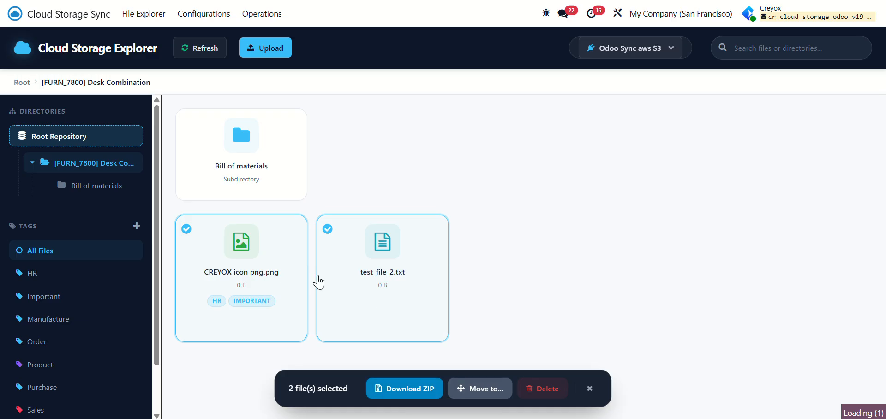
pyautogui.click(478, 389)
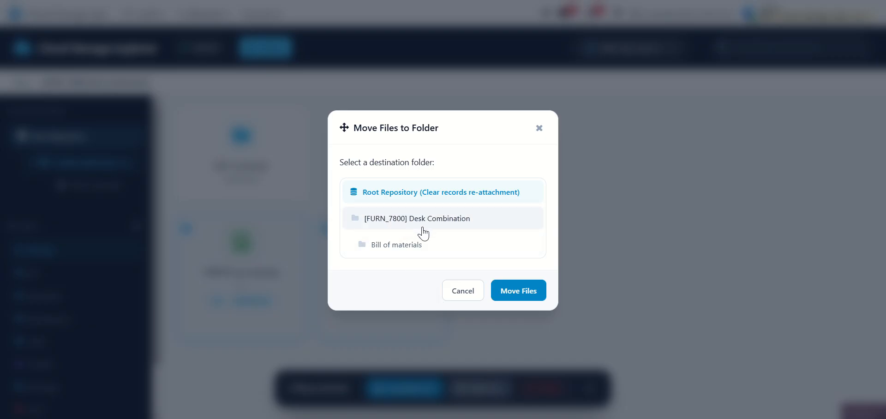
pyautogui.click(406, 252)
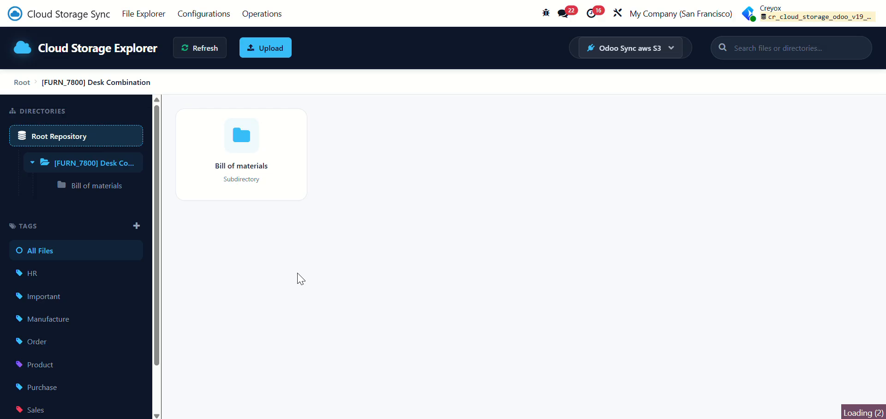
pyautogui.click(280, 171)
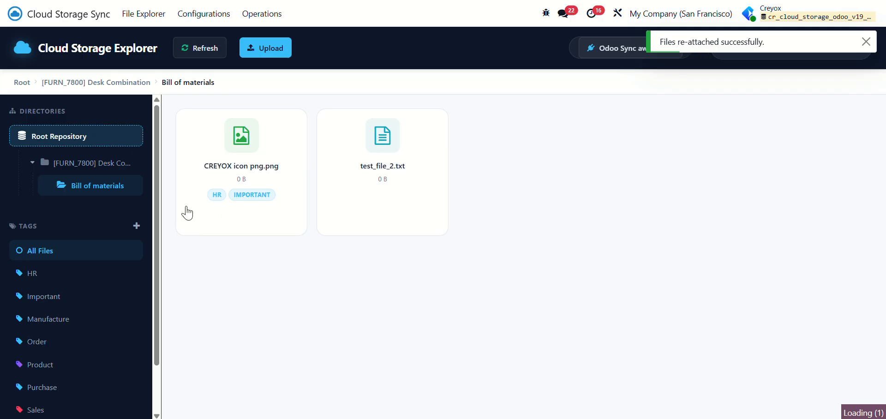
# Step: Switch to the AWS S3 console and upload banner (5).png to the [FURN_7800] Desk Combination folder
pyautogui.hotkey('ctrl', 'Tab')
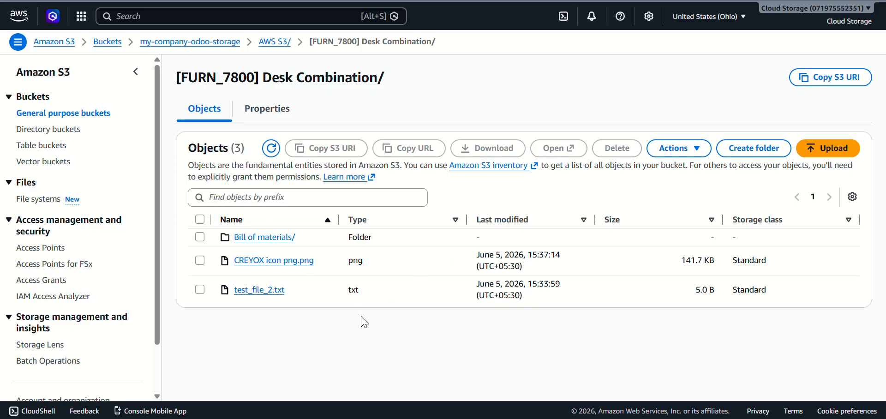
pyautogui.click(814, 154)
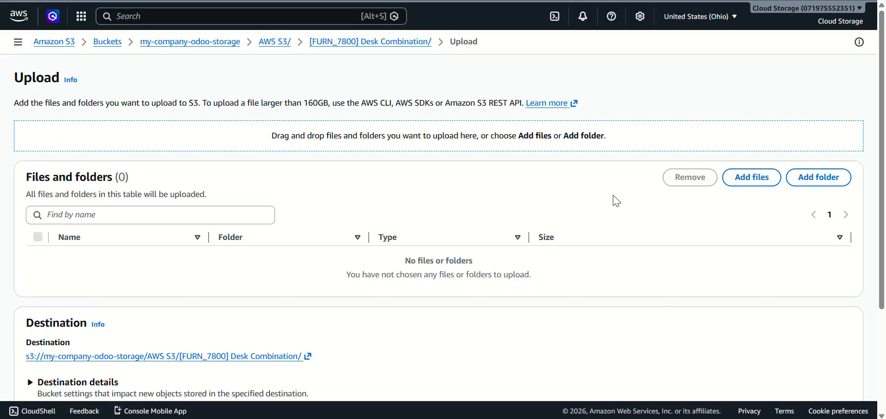
pyautogui.click(745, 185)
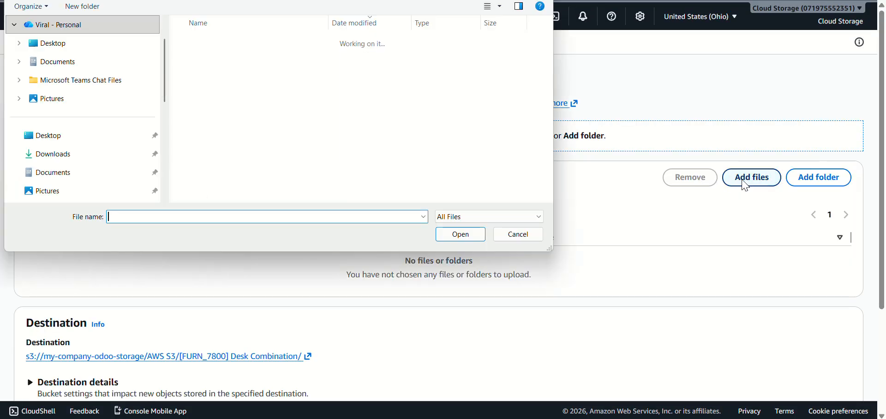
pyautogui.scroll(-2, 235, 92)
pyautogui.scroll(-2, 229, 81)
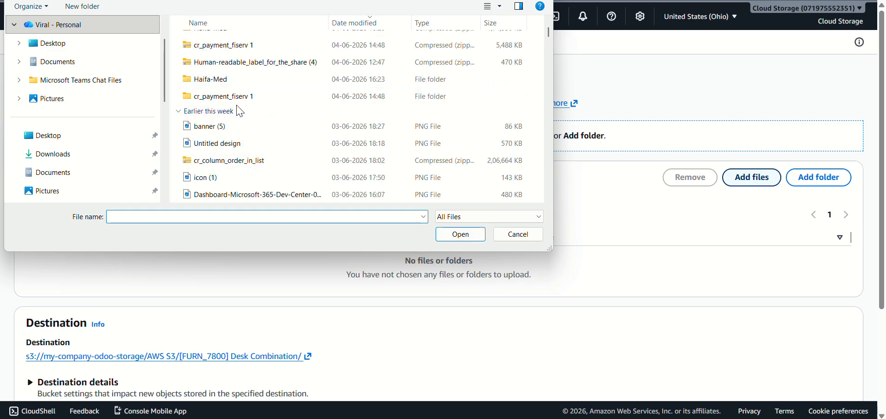
pyautogui.doubleClick(243, 124)
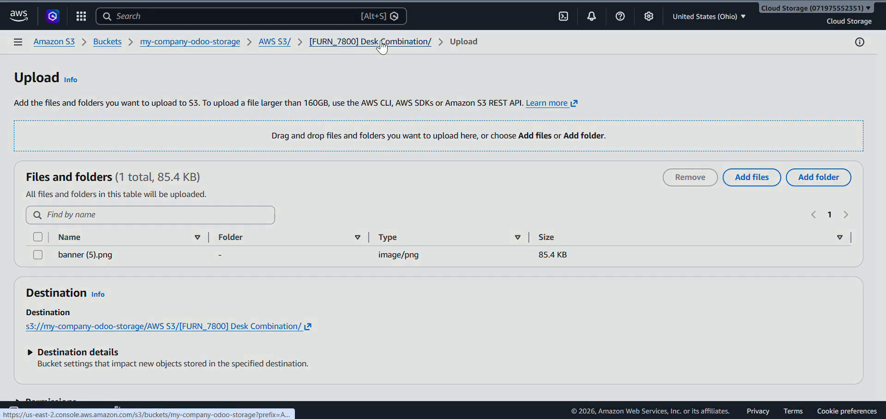
pyautogui.click(383, 43)
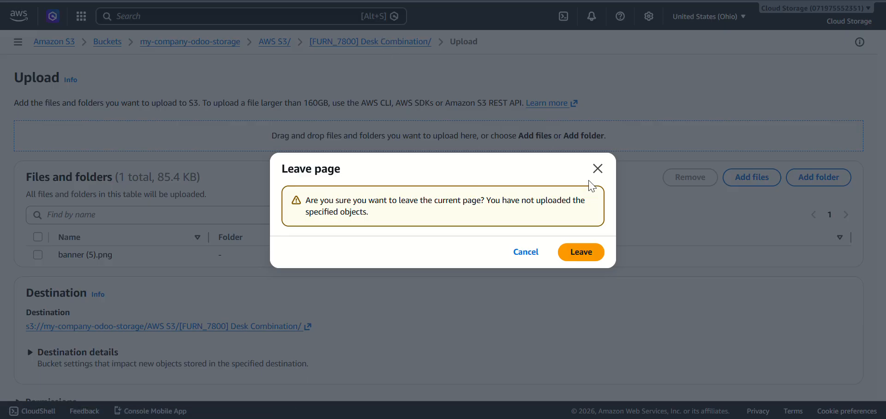
pyautogui.click(598, 168)
pyautogui.scroll(-3, 697, 221)
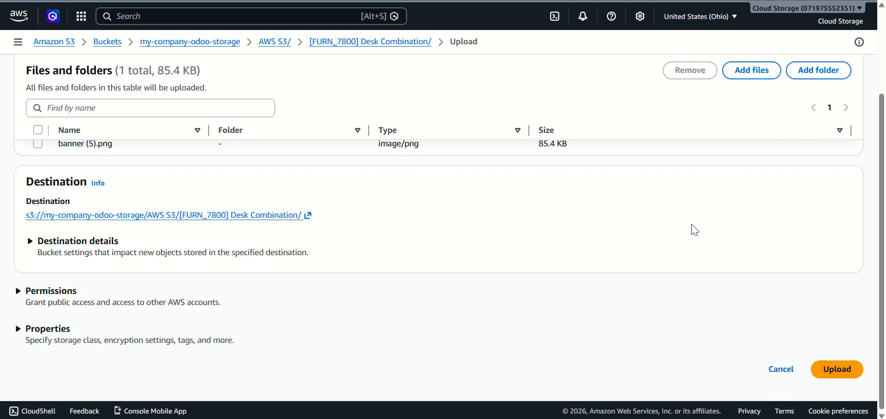
pyautogui.click(837, 369)
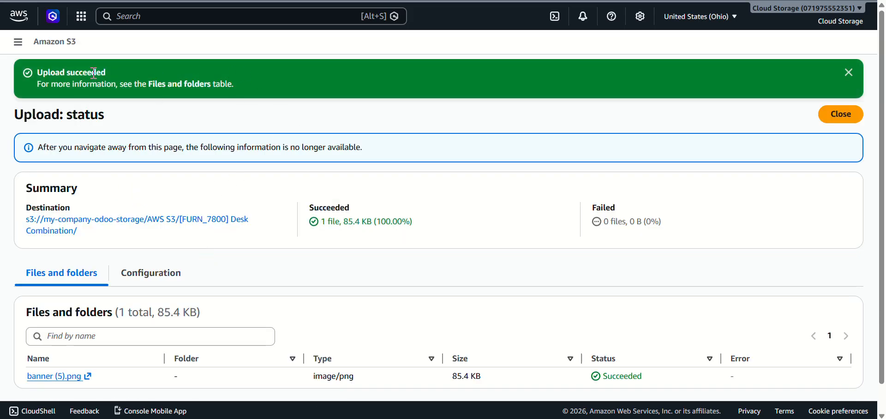
# Step: Review the upload status and return to the [FURN_7800] Desk Combination object list
pyautogui.scroll(-1, 198, 211)
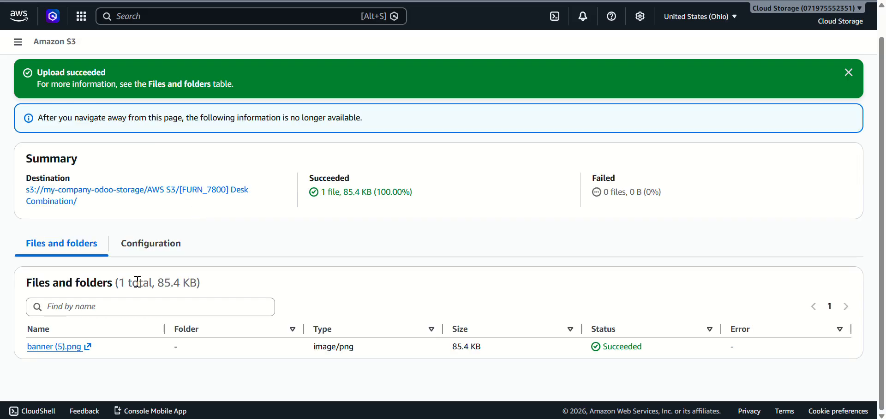
pyautogui.scroll(1, 137, 283)
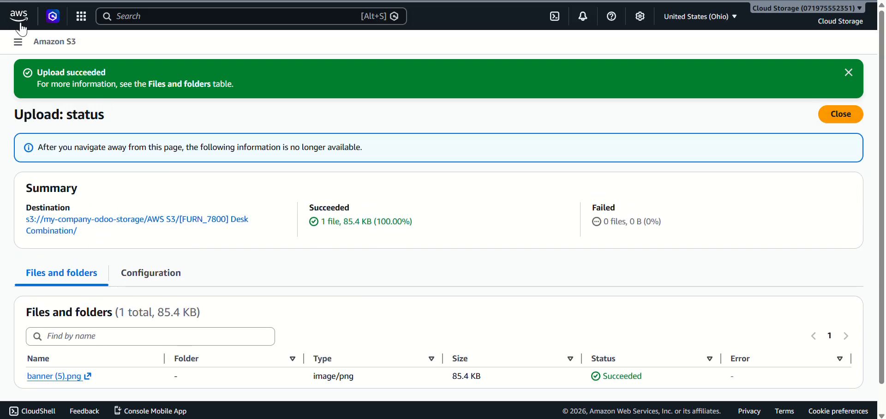
pyautogui.hotkey('alt', 'Left')
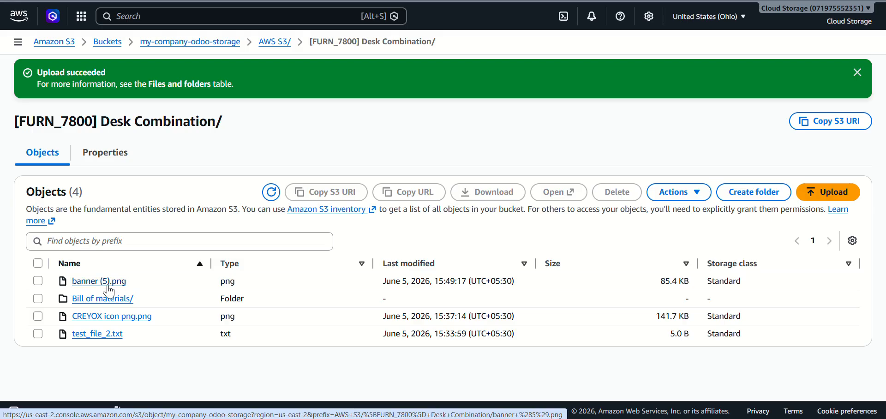
# Step: Switch back to Odoo and manually run the scheduled action Cloud Storage: Backward Sync Poller
pyautogui.hotkey('ctrl', 'Tab')
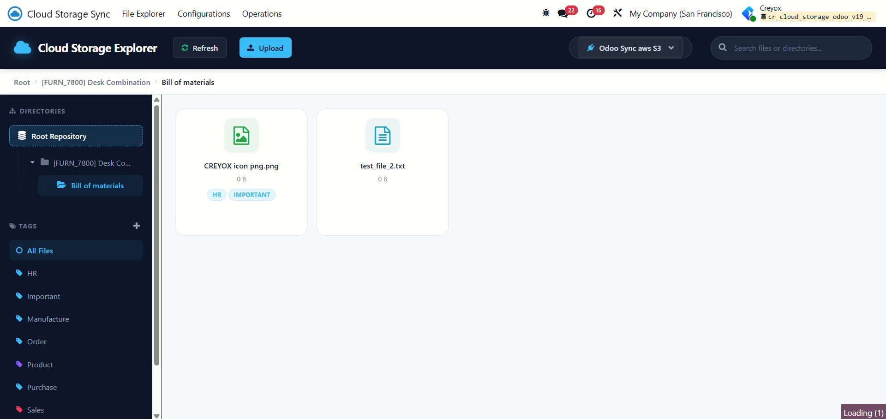
pyautogui.click(85, 19)
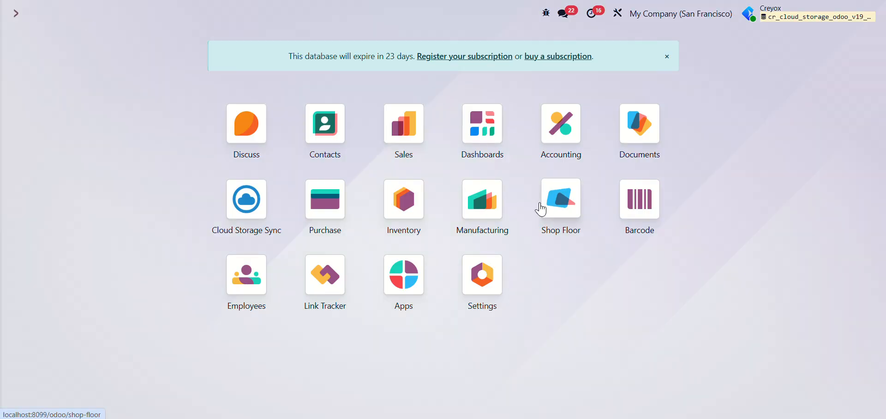
pyautogui.write('schedul')
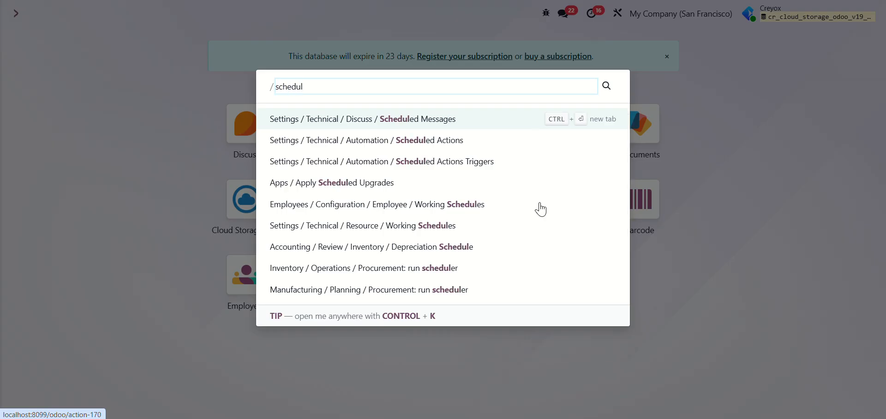
pyautogui.click(422, 137)
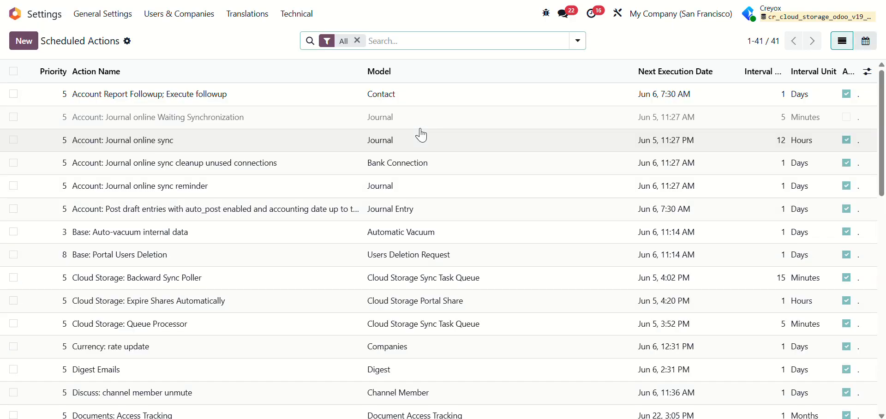
pyautogui.click(253, 289)
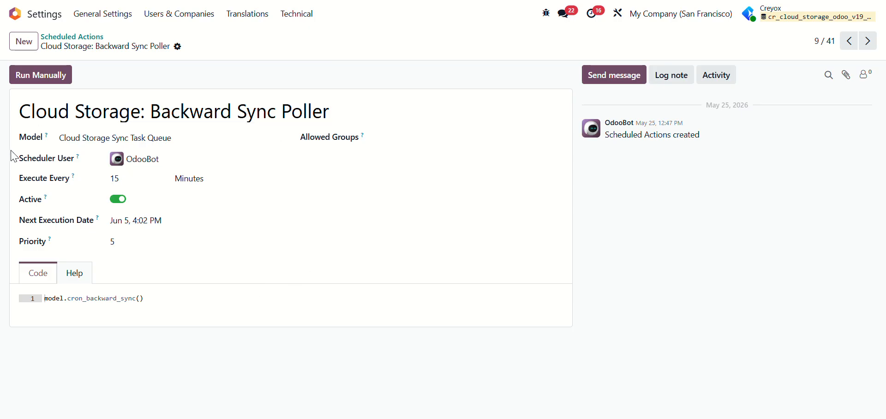
pyautogui.click(37, 79)
# Step: Check the [FURN_7800] Desk Combination folder for synced files in the File Explorer, filtered to the Odoo Sync aws S3 connection
pyautogui.click(19, 13)
pyautogui.click(257, 215)
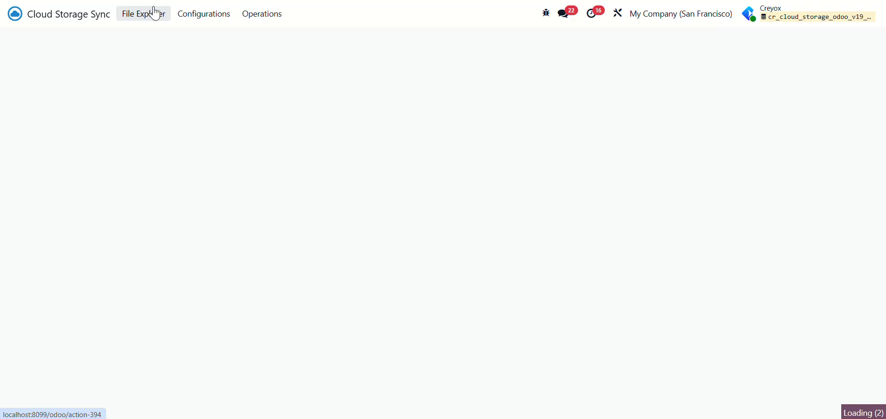
pyautogui.click(629, 47)
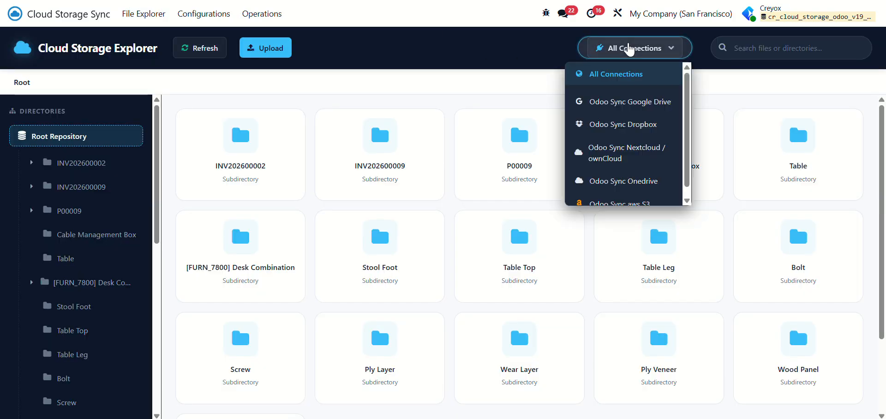
pyautogui.scroll(-1, 619, 197)
pyautogui.click(619, 196)
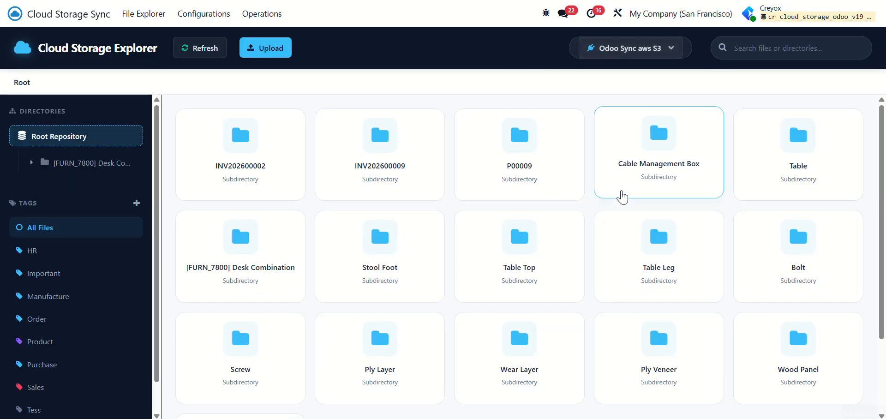
pyautogui.click(88, 165)
pyautogui.moveTo(222, 300)
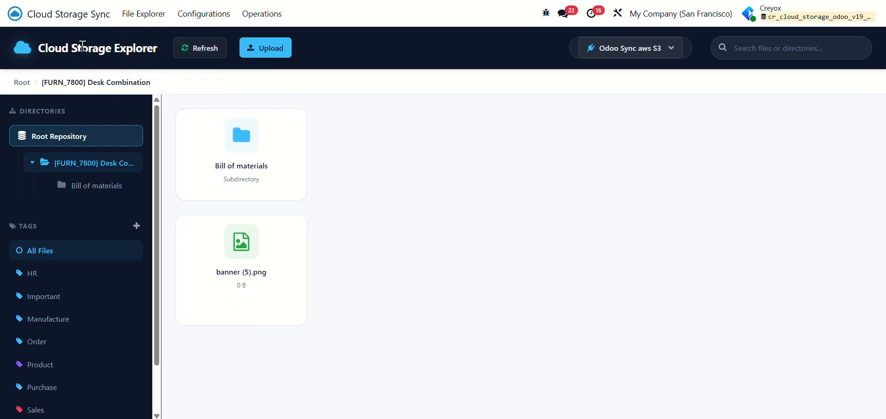
# Step: Open the Odoo Sync aws S3 cloud connection, pause its synchronization and resume it
pyautogui.click(219, 14)
pyautogui.click(234, 41)
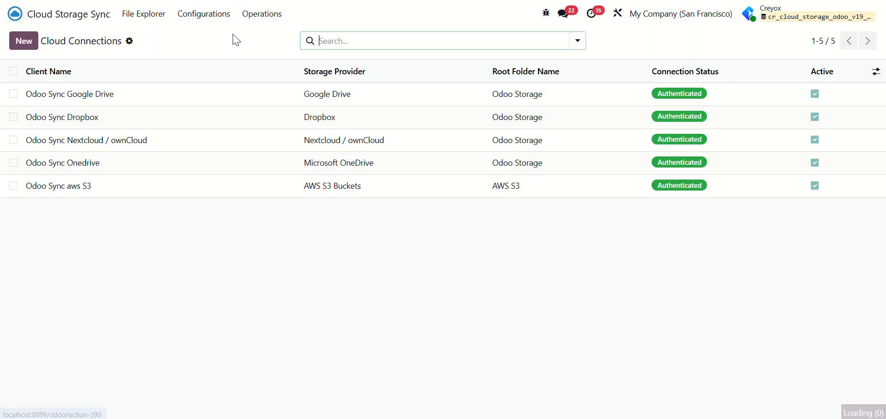
pyautogui.click(158, 185)
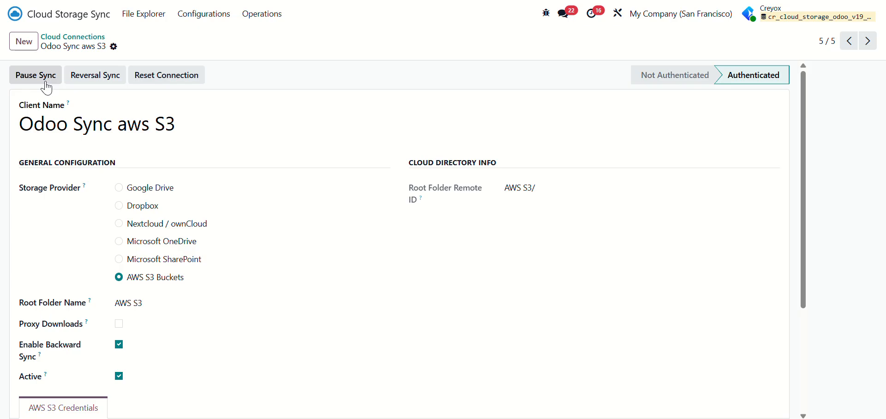
pyautogui.click(46, 87)
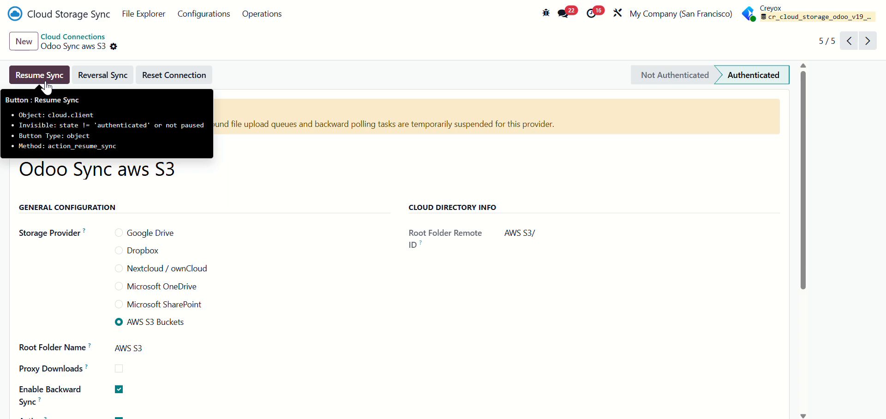
pyautogui.click(46, 86)
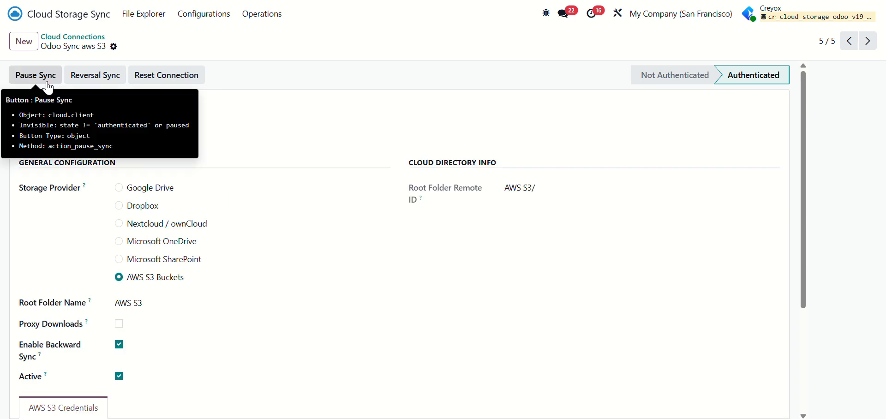
# Step: Open the Reversal Sync wizard for the Odoo Sync aws S3 connection and select the Manufacturing model folder rule
pyautogui.click(99, 76)
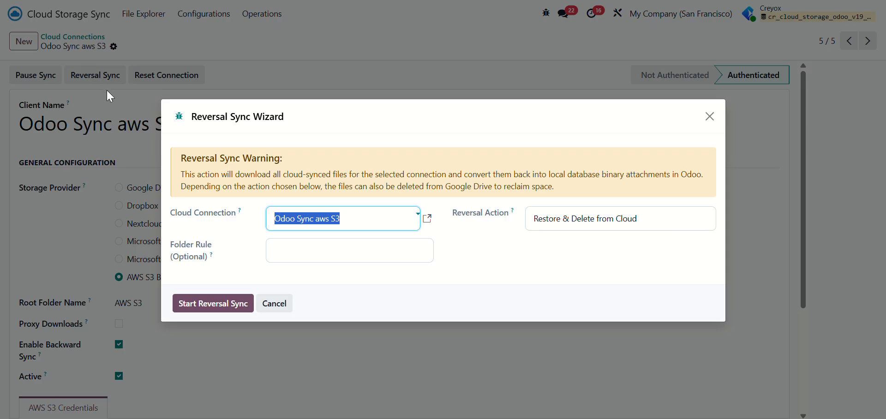
pyautogui.click(297, 245)
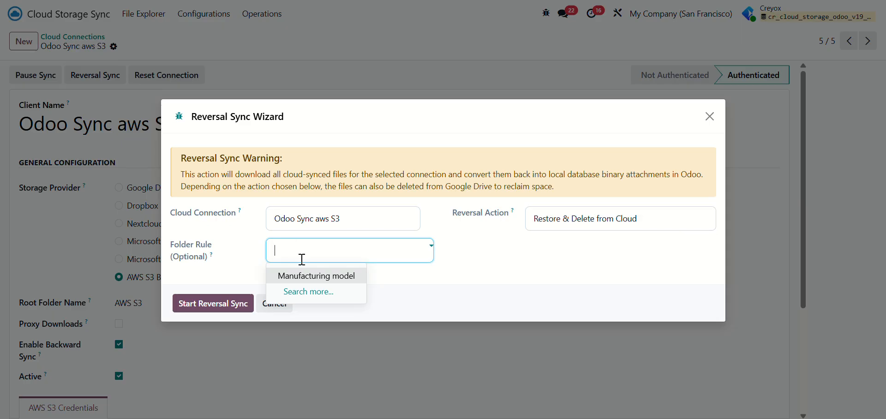
pyautogui.click(325, 216)
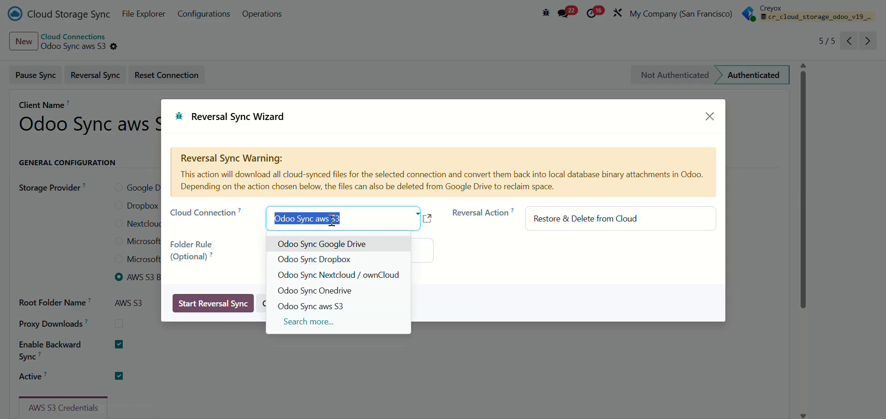
pyautogui.click(328, 306)
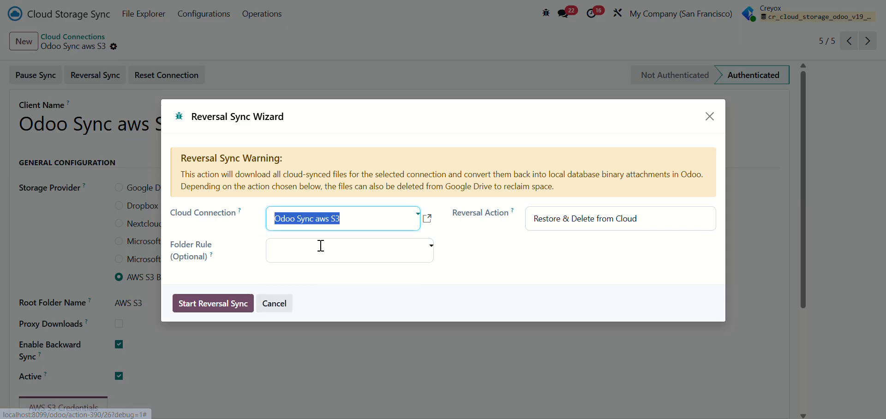
pyautogui.click(321, 244)
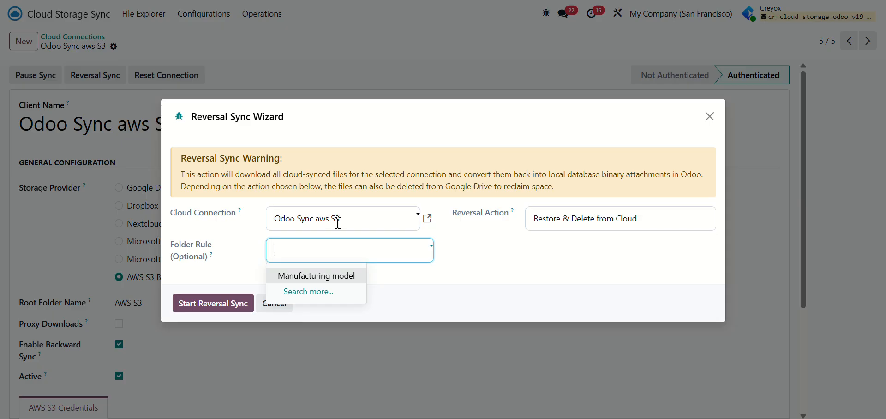
pyautogui.click(333, 277)
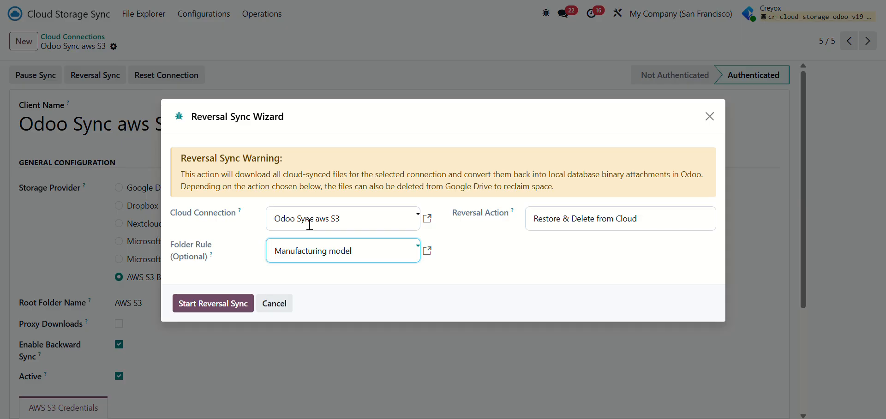
# Step: Review the available reversal actions and close the Reversal Sync wizard without starting it
pyautogui.click(595, 219)
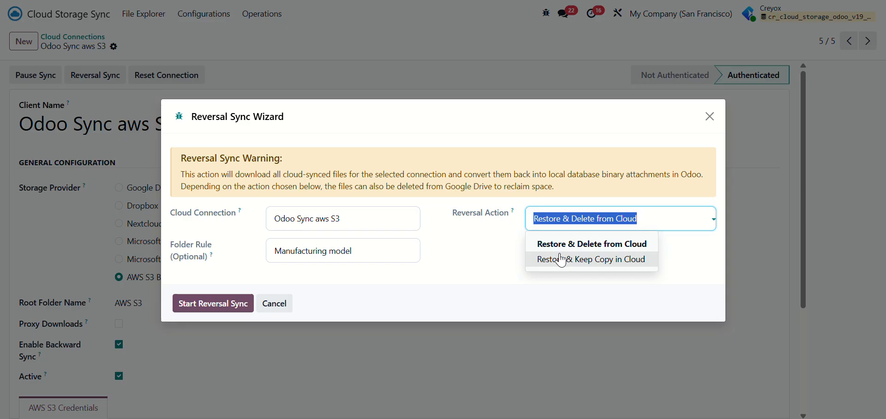
pyautogui.click(477, 266)
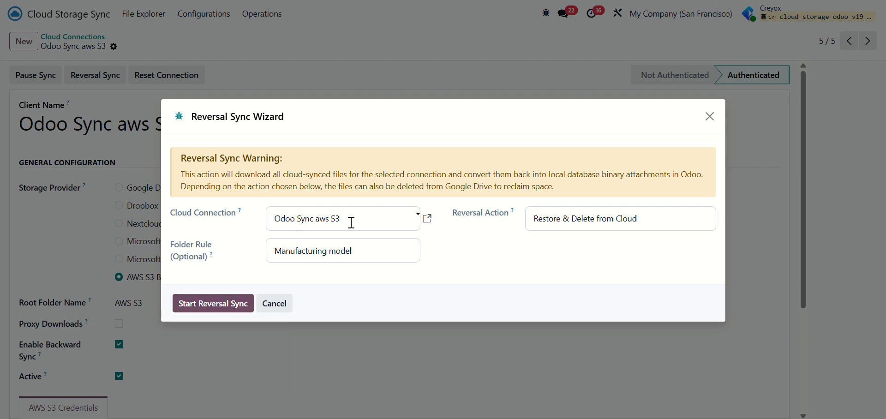
pyautogui.click(709, 116)
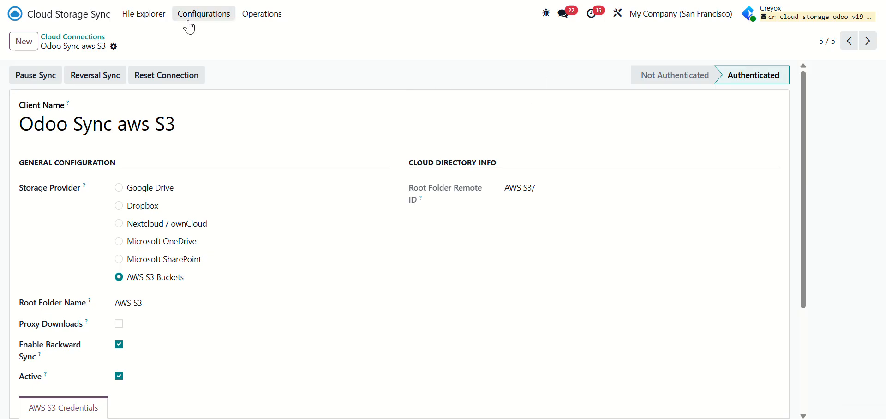
# Step: Change the cloud connection of the Manufacturing model folder mapping rule to Odoo Sync Google Drive and save the rule
pyautogui.click(215, 18)
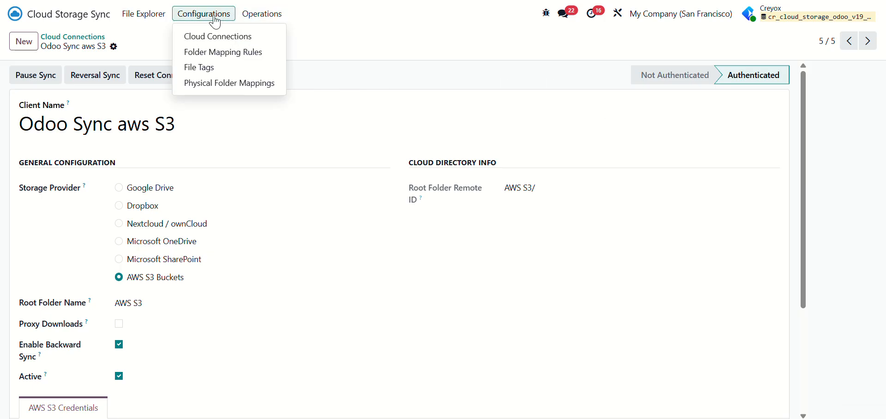
pyautogui.click(203, 52)
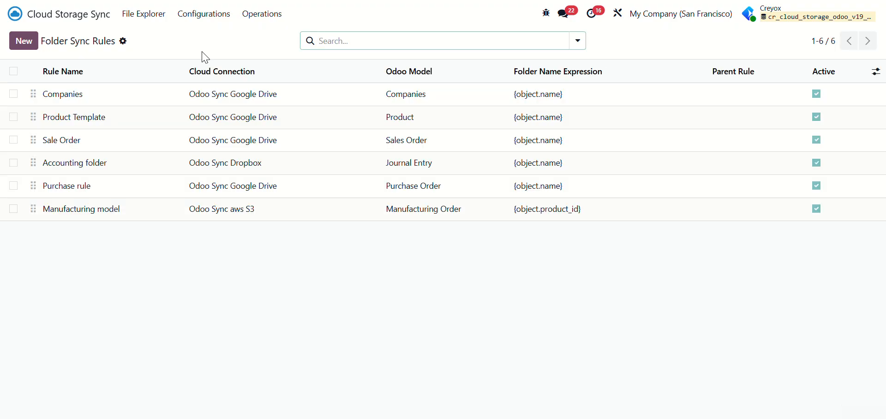
pyautogui.click(176, 210)
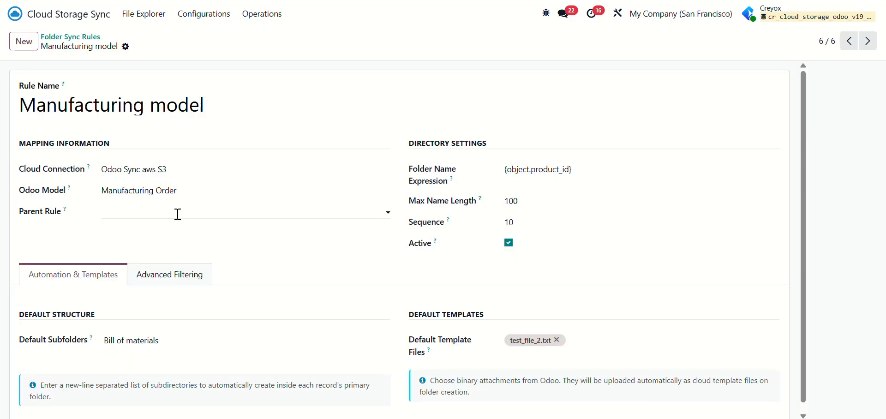
pyautogui.click(173, 166)
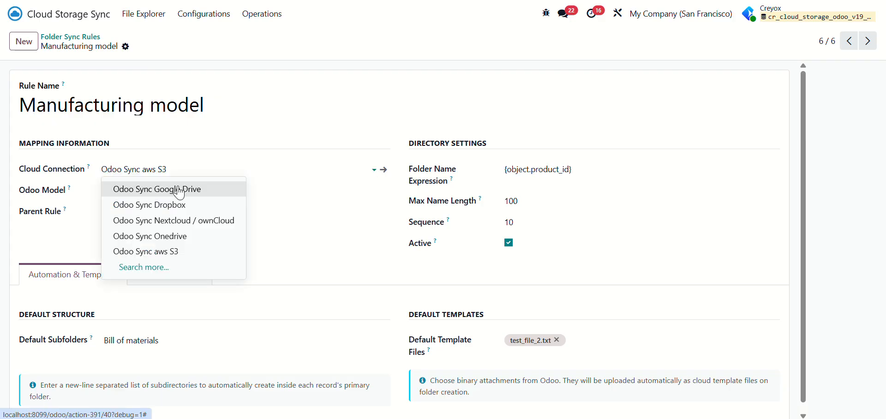
pyautogui.click(171, 189)
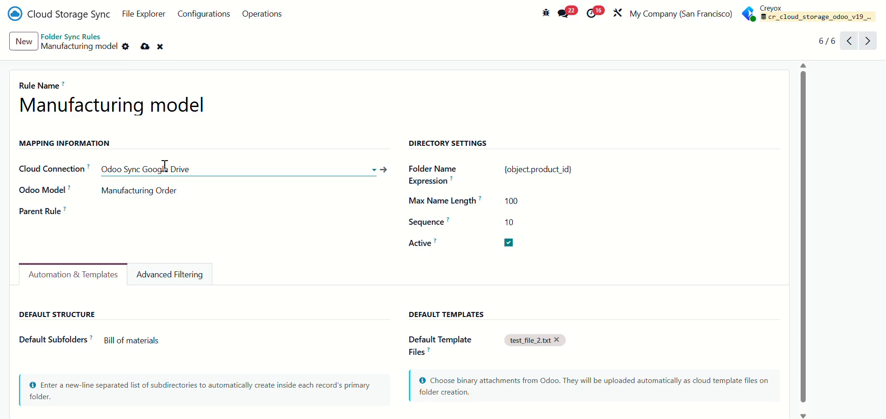
pyautogui.click(145, 47)
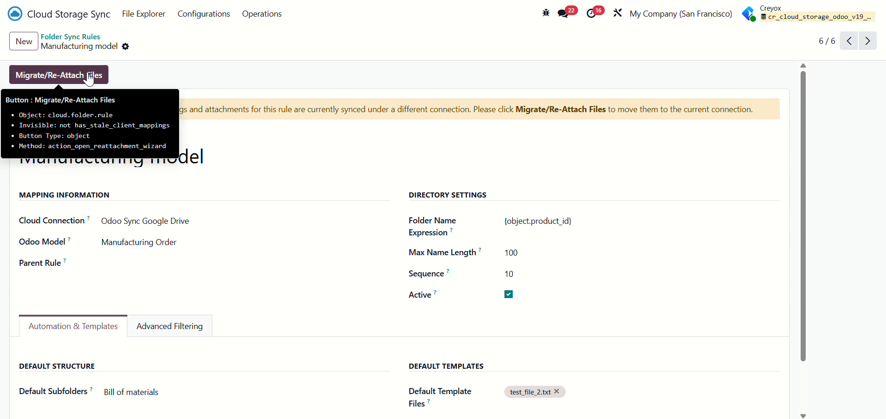
# Step: Leave the Manufacturing model folder rule and return to the overview of installed apps
pyautogui.click(85, 14)
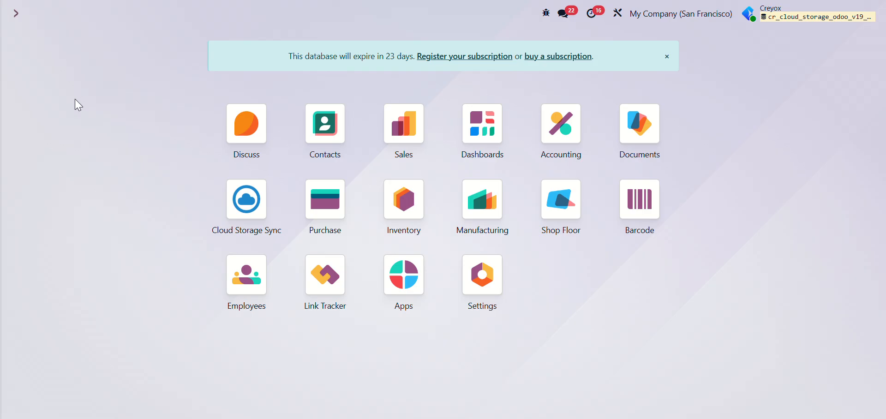